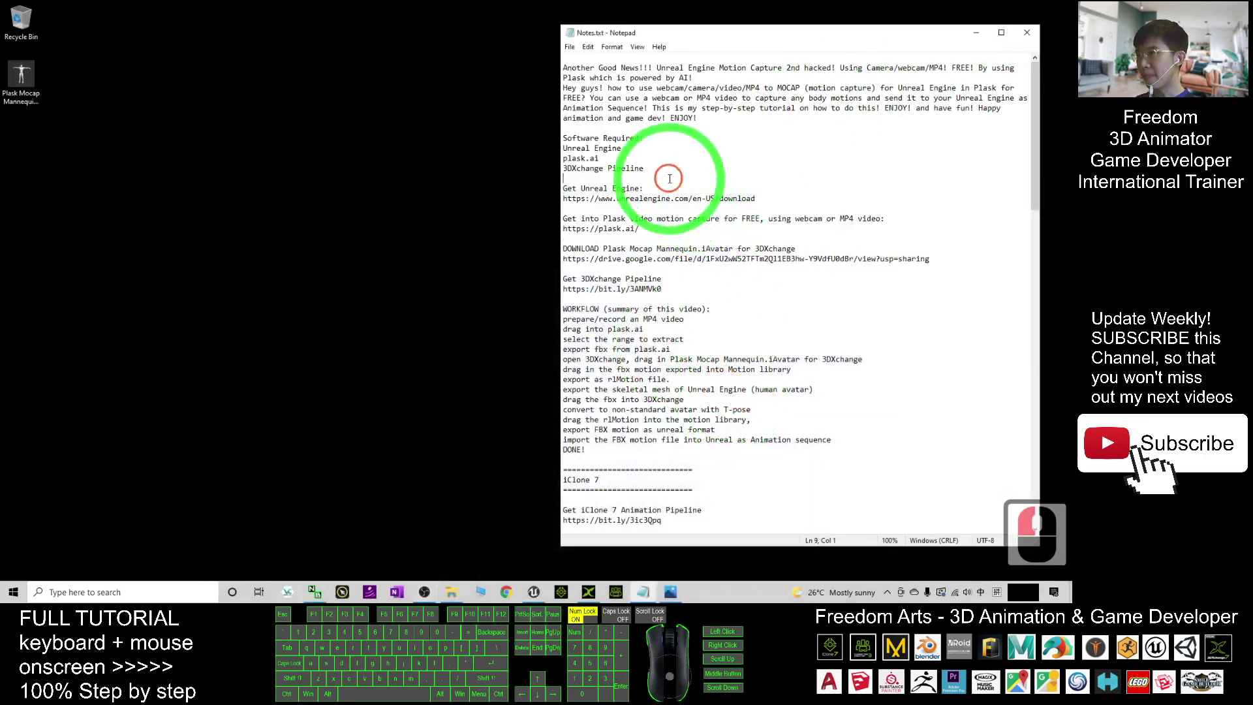
{"action": "left_click", "coordinate": [578, 178]}
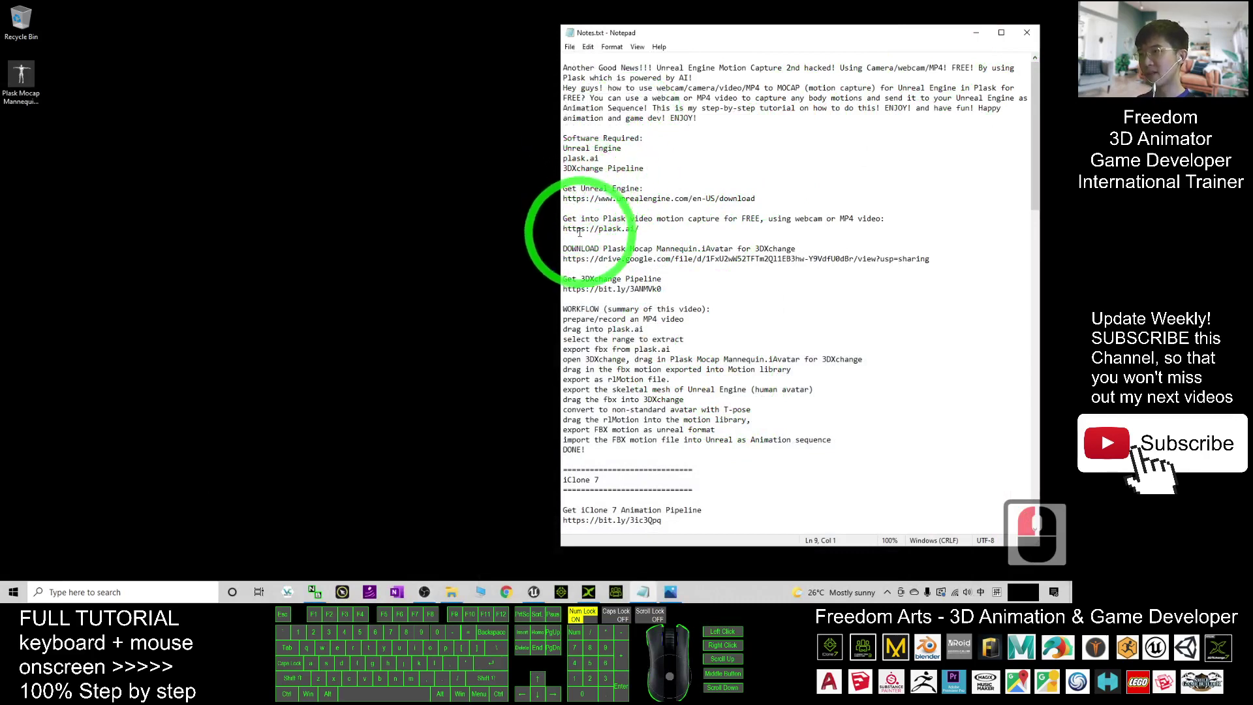
{"action": "left_click_drag", "start_coordinate": [567, 229], "coordinate": [643, 229]}
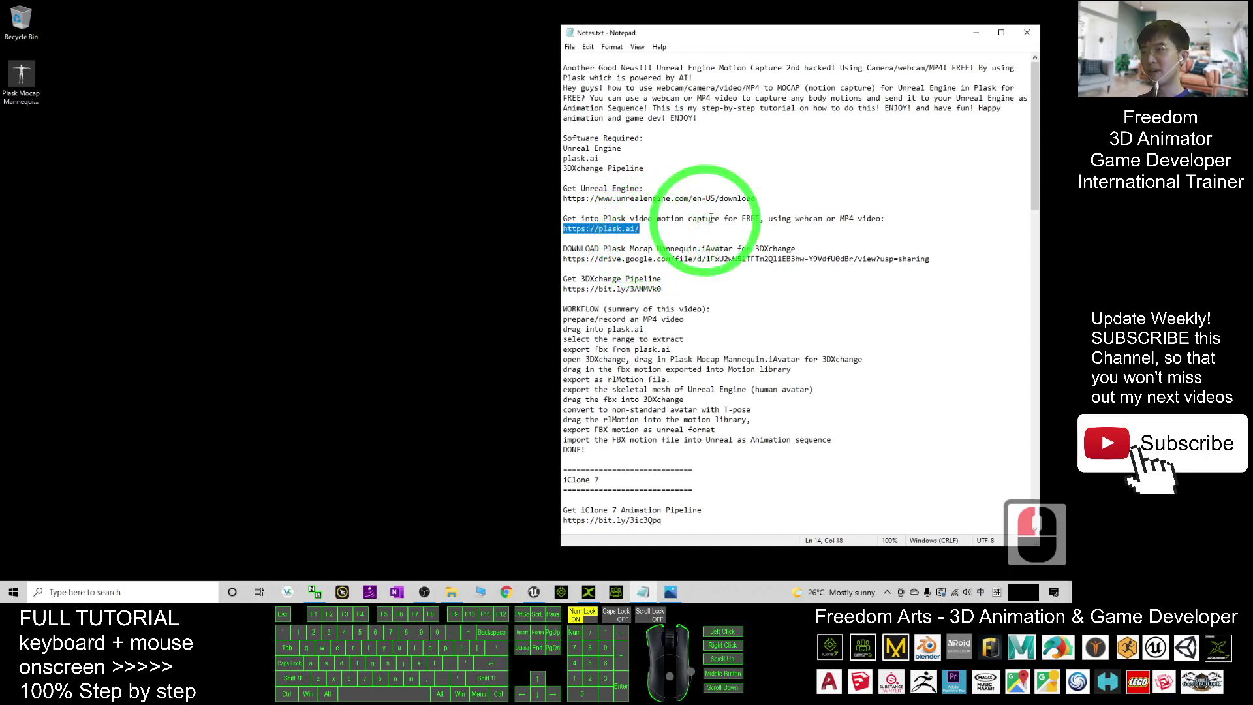
{"action": "left_click_drag", "start_coordinate": [641, 229], "coordinate": [565, 229]}
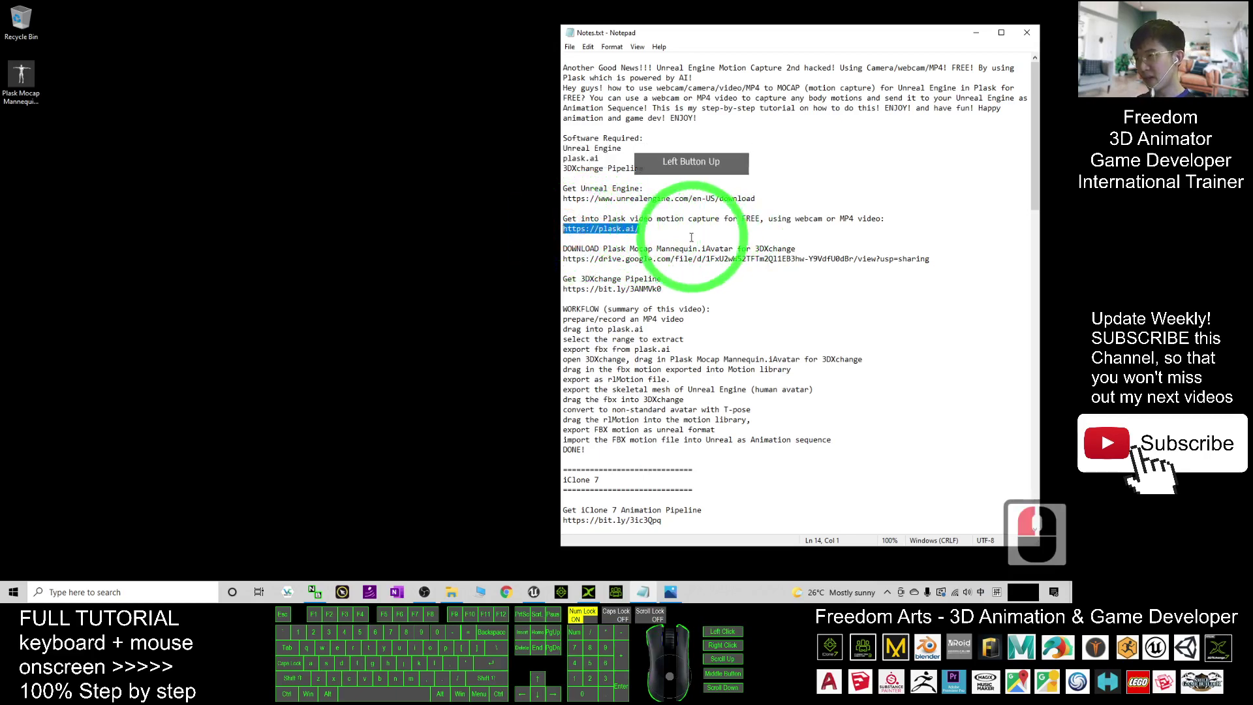
{"action": "key", "text": "ctrl+c"}
{"action": "left_click", "coordinate": [505, 592]}
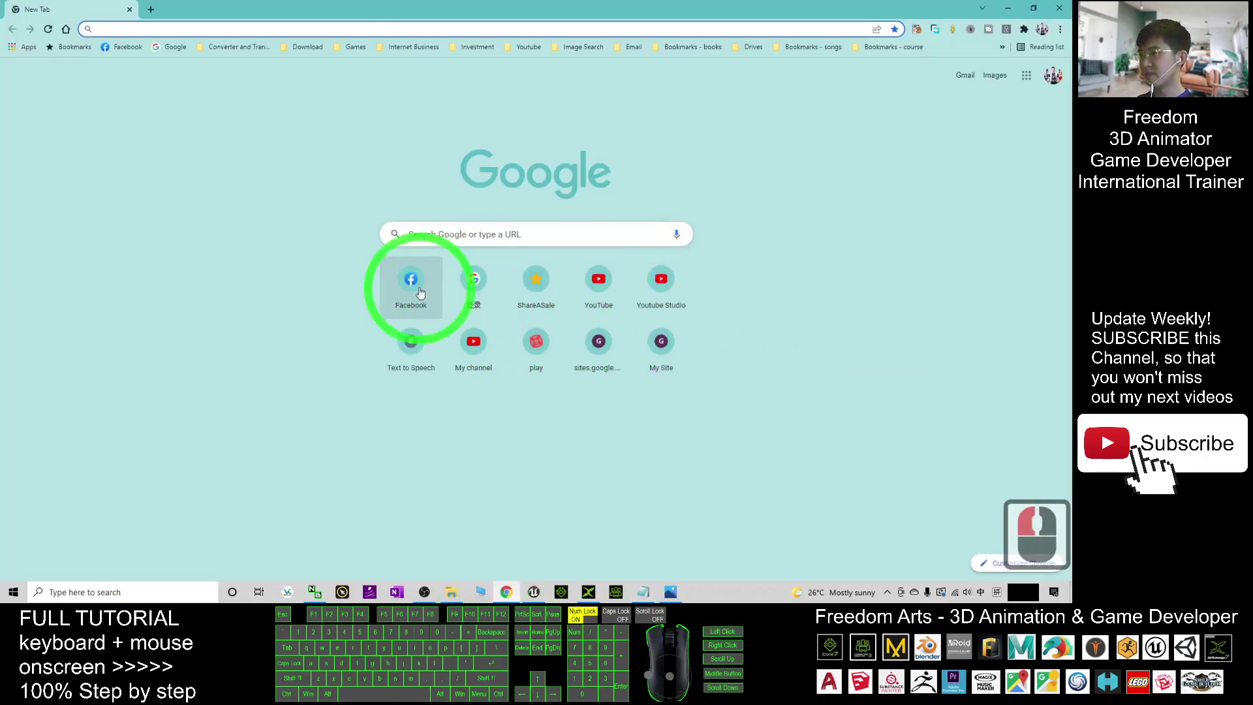
{"action": "key", "text": "ctrl+v"}
{"action": "key", "text": "Return"}
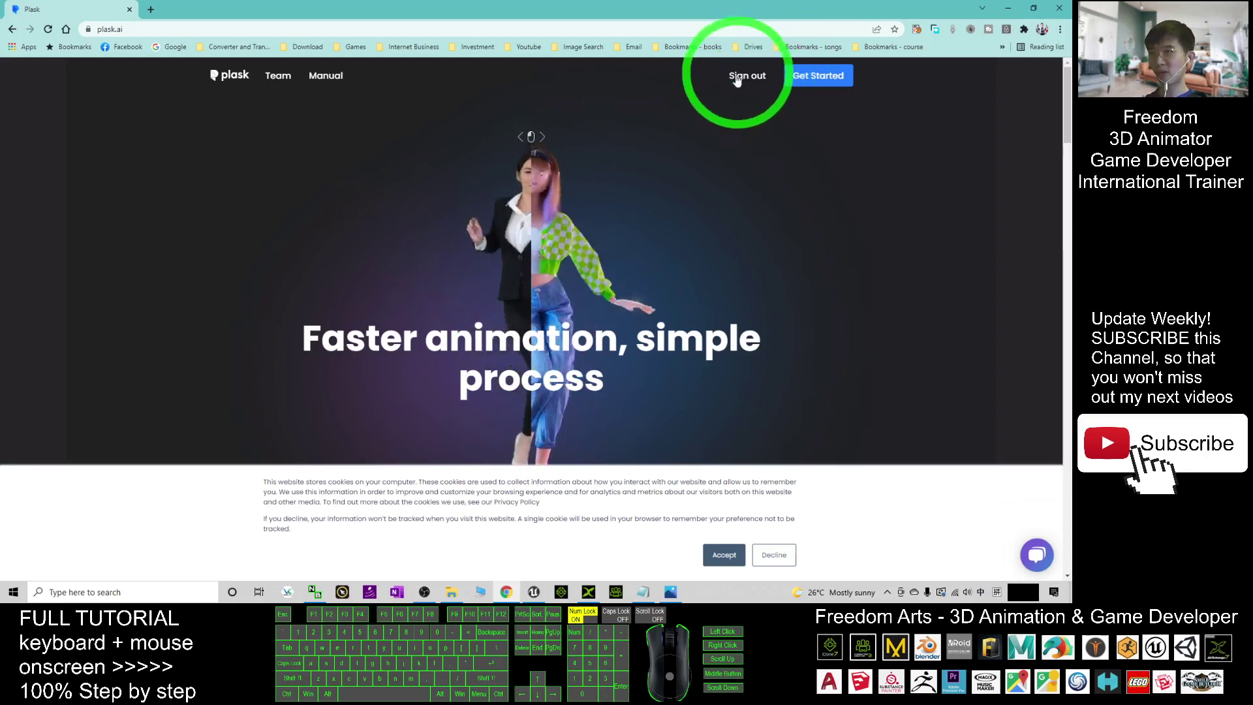
{"action": "left_click", "coordinate": [827, 75]}
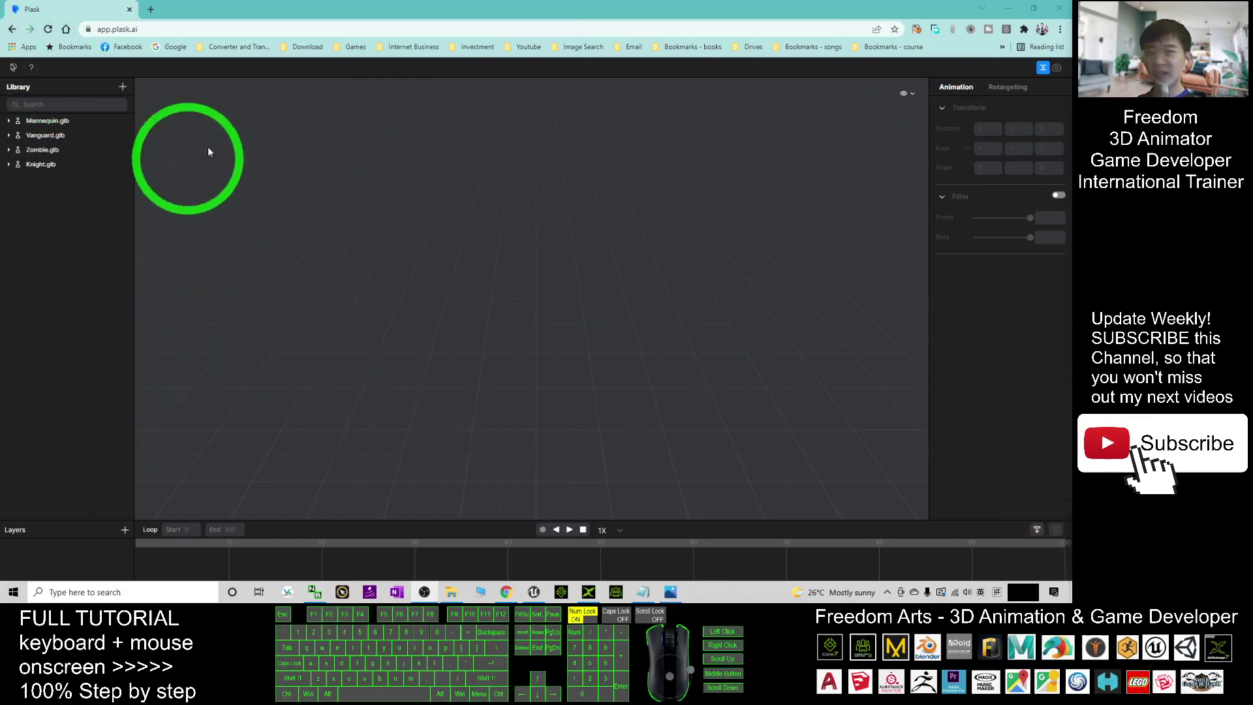
Shrink the browser window to uncover the desktop and review sample video.mp4 in the media player
{"action": "left_click_drag", "start_coordinate": [382, 5], "coordinate": [405, 39]}
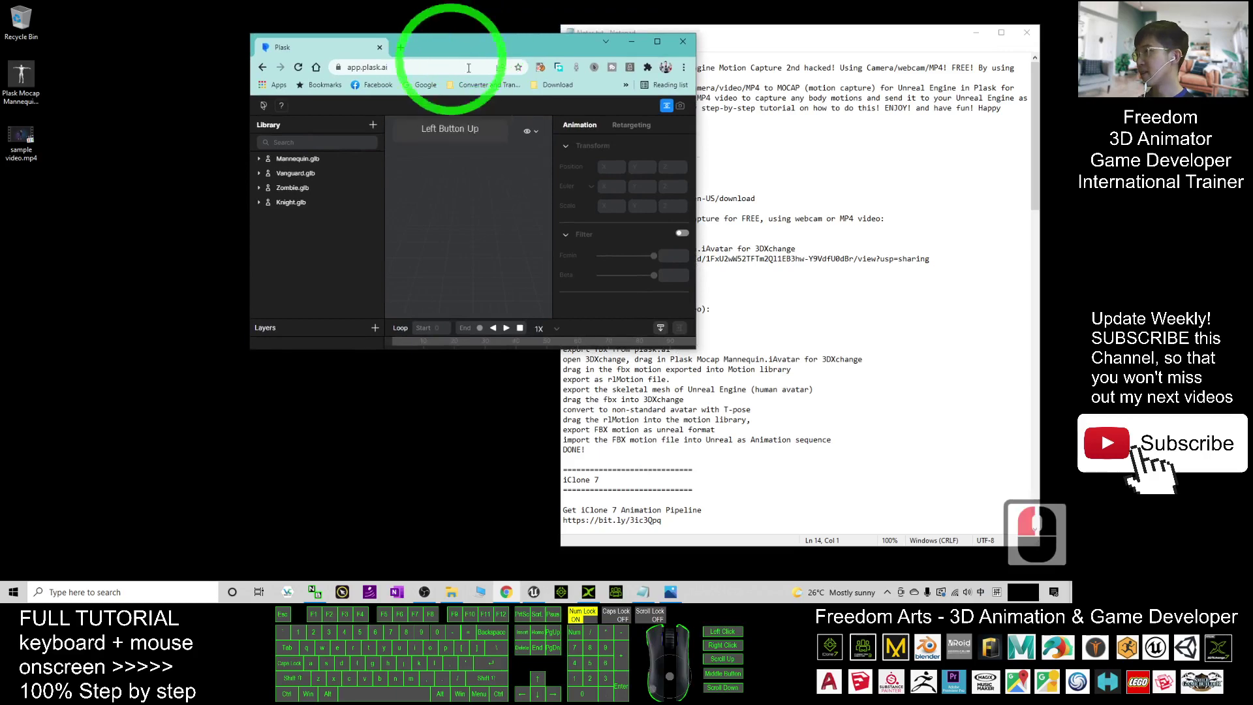
{"action": "double_click", "coordinate": [27, 140]}
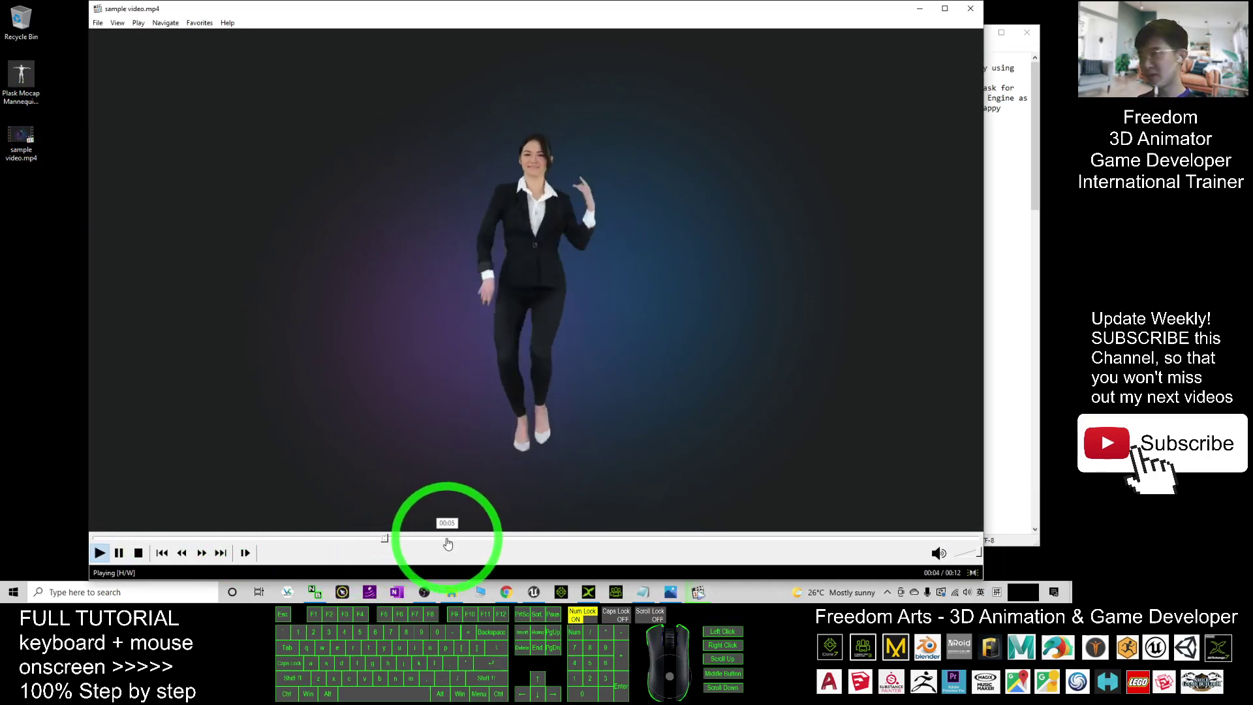
{"action": "left_click", "coordinate": [624, 539]}
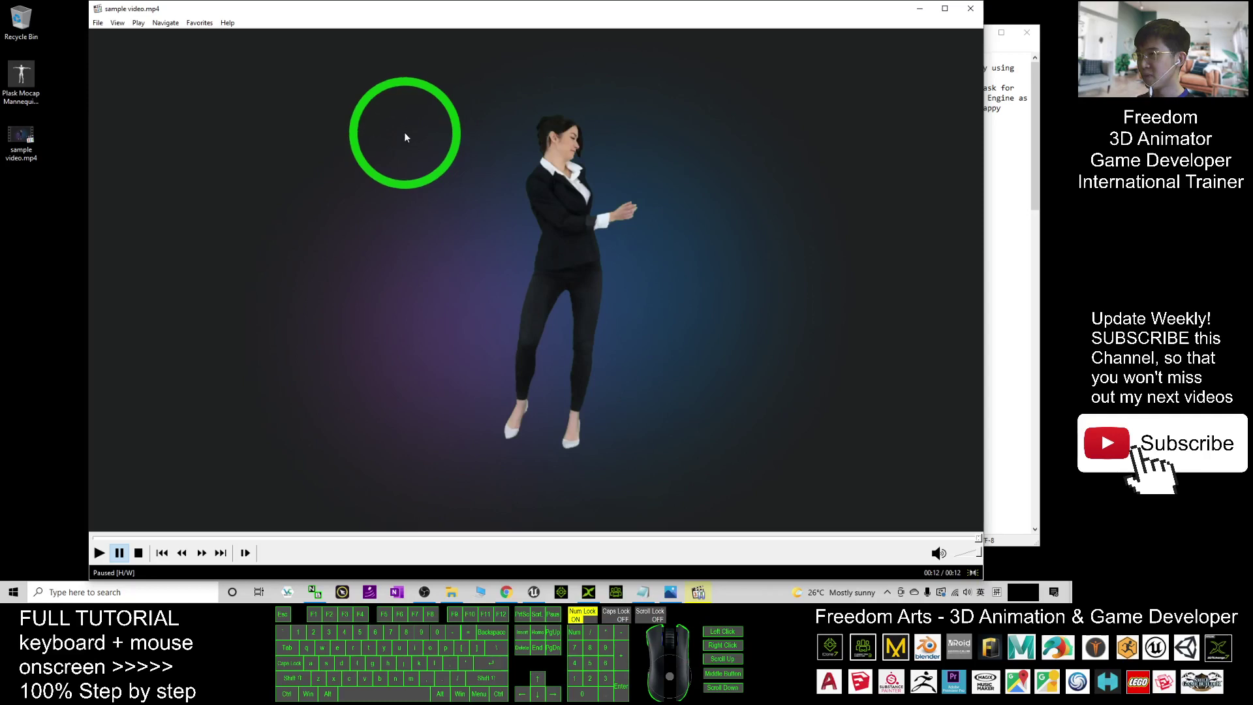
{"action": "left_click", "coordinate": [99, 553]}
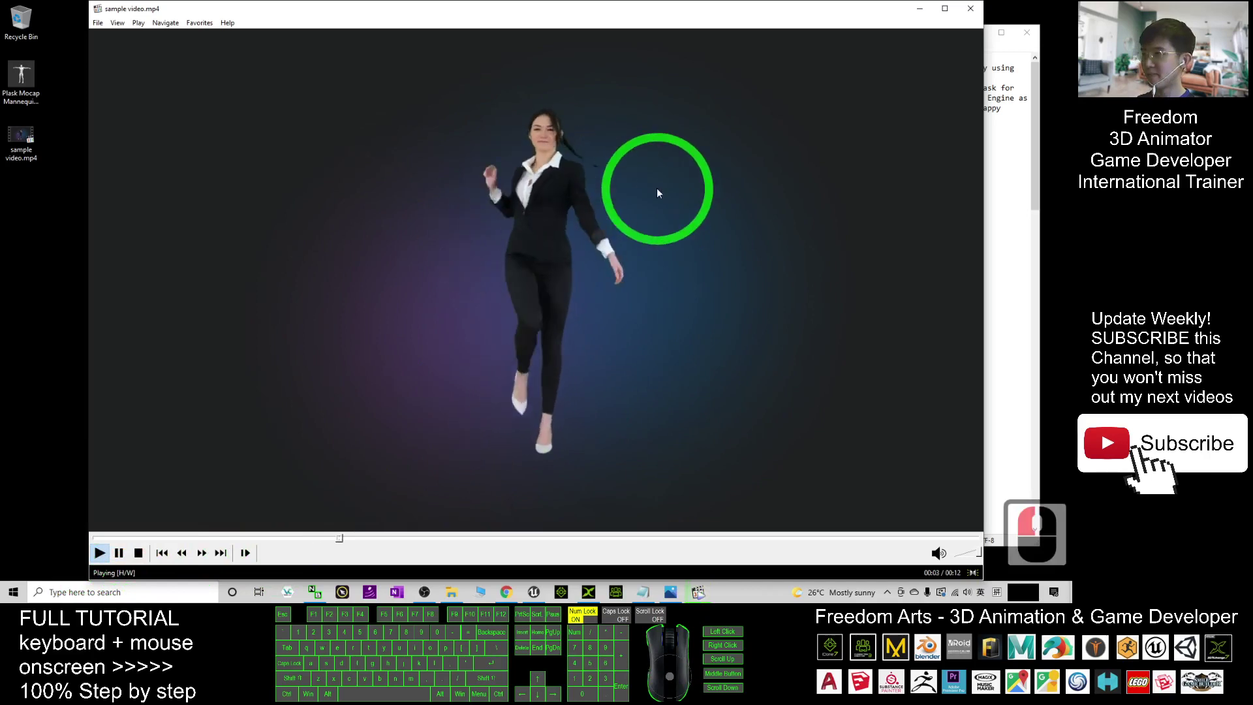
{"action": "left_click", "coordinate": [140, 553]}
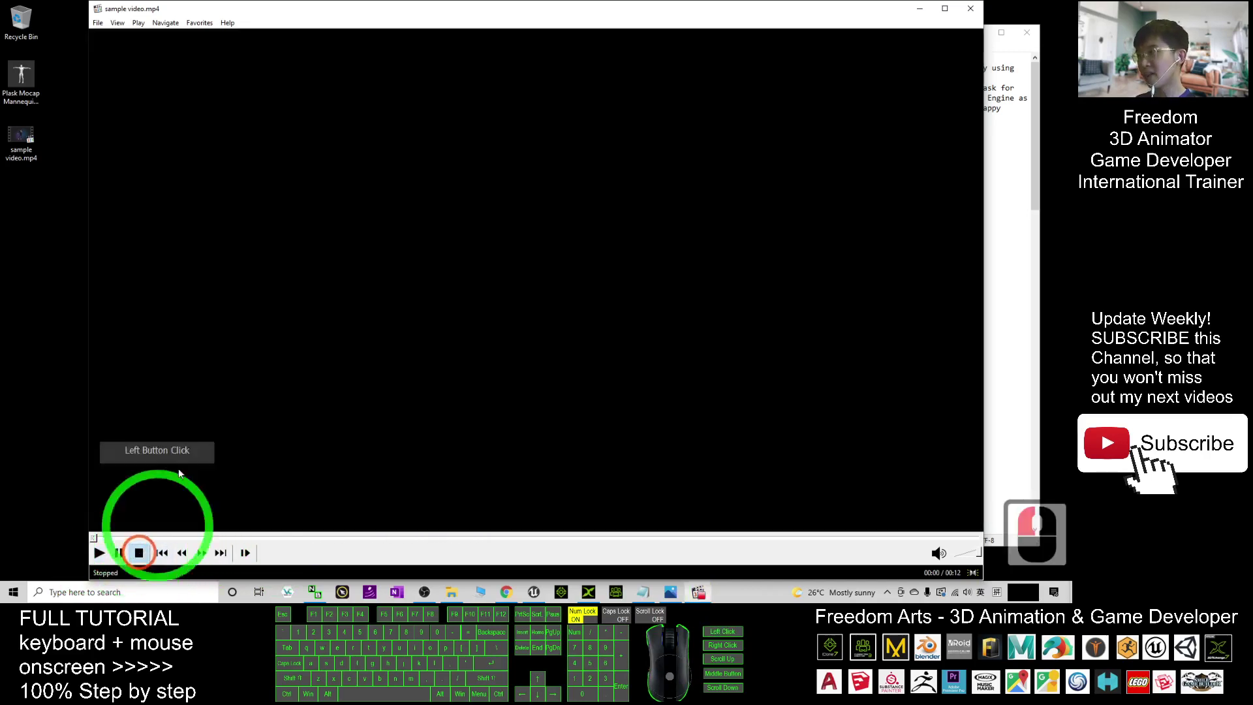
{"action": "left_click", "coordinate": [971, 8]}
Add sample video.mp4 from the desktop to the Plask library, accept extracting motion from it, and maximize the browser window
{"action": "left_click", "coordinate": [25, 140]}
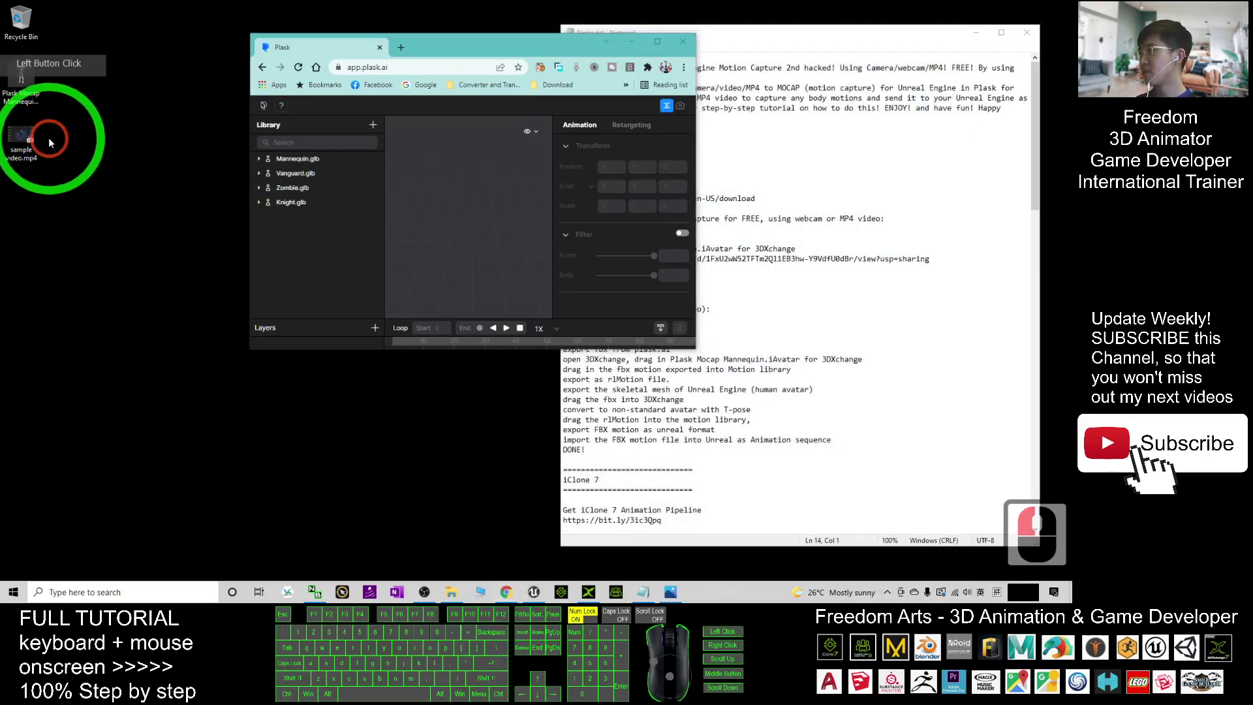
{"action": "left_click_drag", "start_coordinate": [24, 140], "coordinate": [283, 239]}
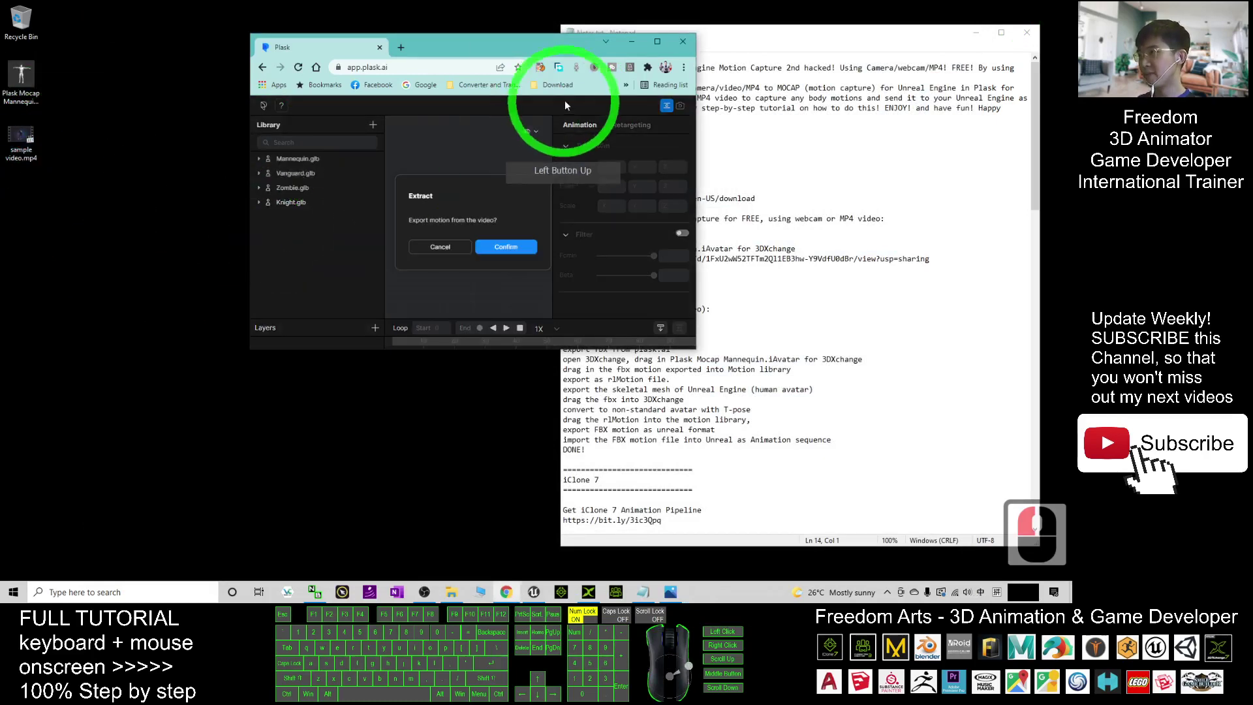
{"action": "left_click", "coordinate": [507, 248]}
{"action": "left_click", "coordinate": [658, 43]}
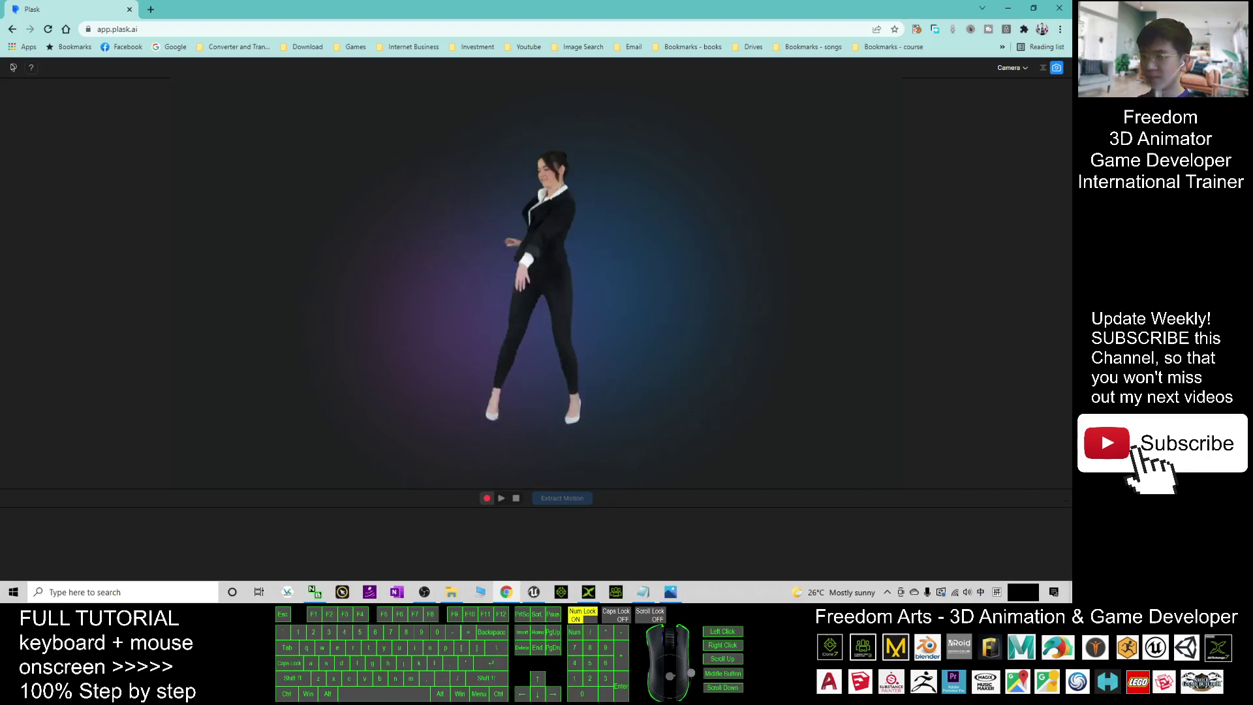
{"action": "left_click", "coordinate": [681, 349]}
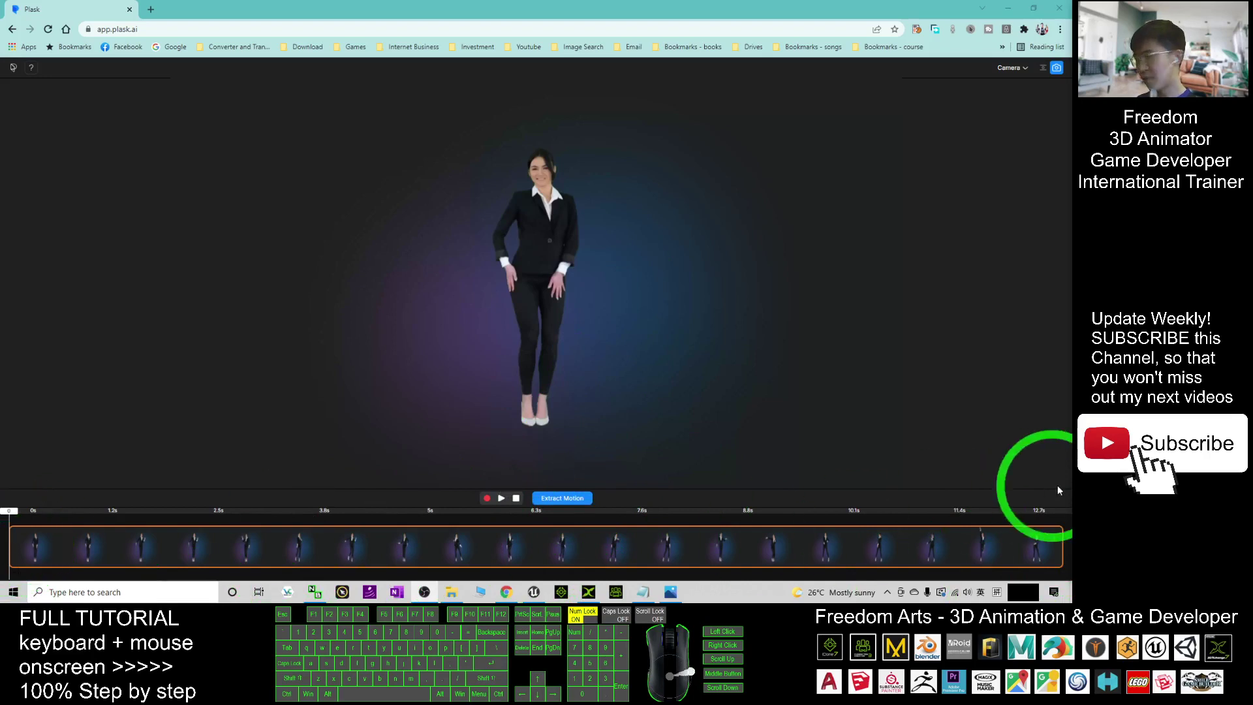
Trim the video's extraction range to start at about 4.1 s and end just before the 7.6 s mark, and preview it
{"action": "left_click_drag", "start_coordinate": [1059, 542], "coordinate": [932, 545]}
{"action": "left_click", "coordinate": [613, 547]}
{"action": "left_click_drag", "start_coordinate": [614, 547], "coordinate": [352, 545]}
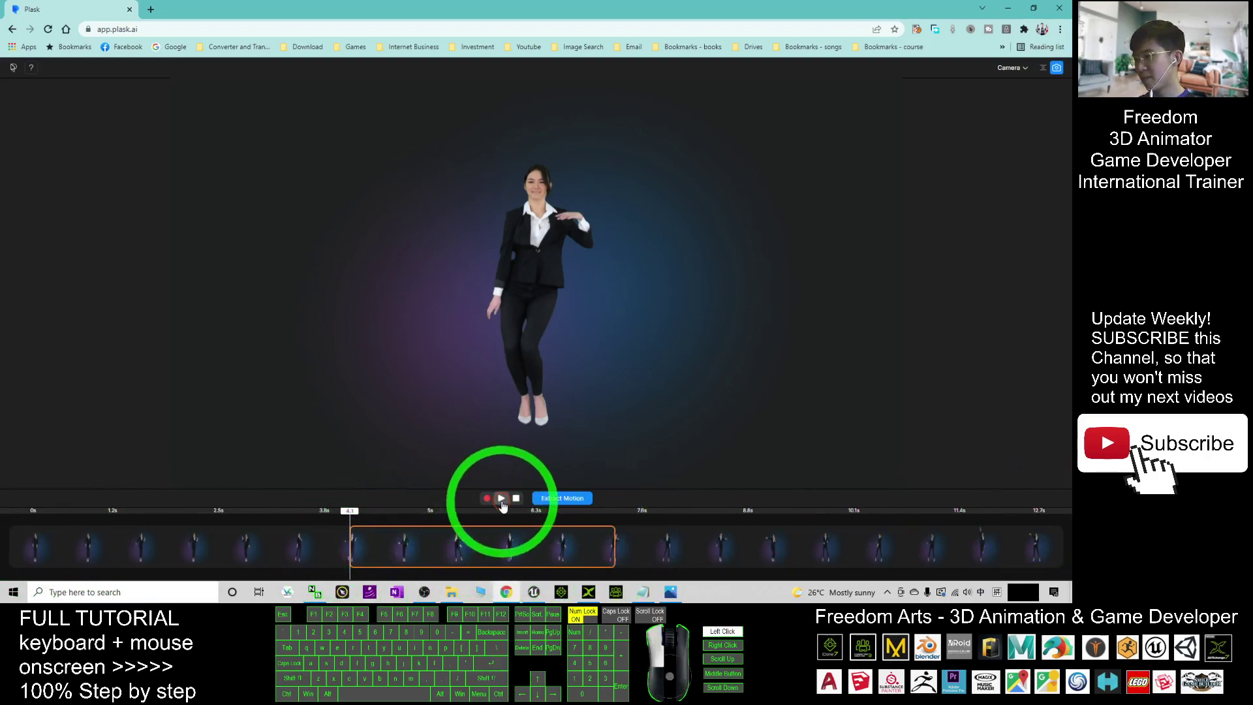
{"action": "left_click", "coordinate": [501, 500]}
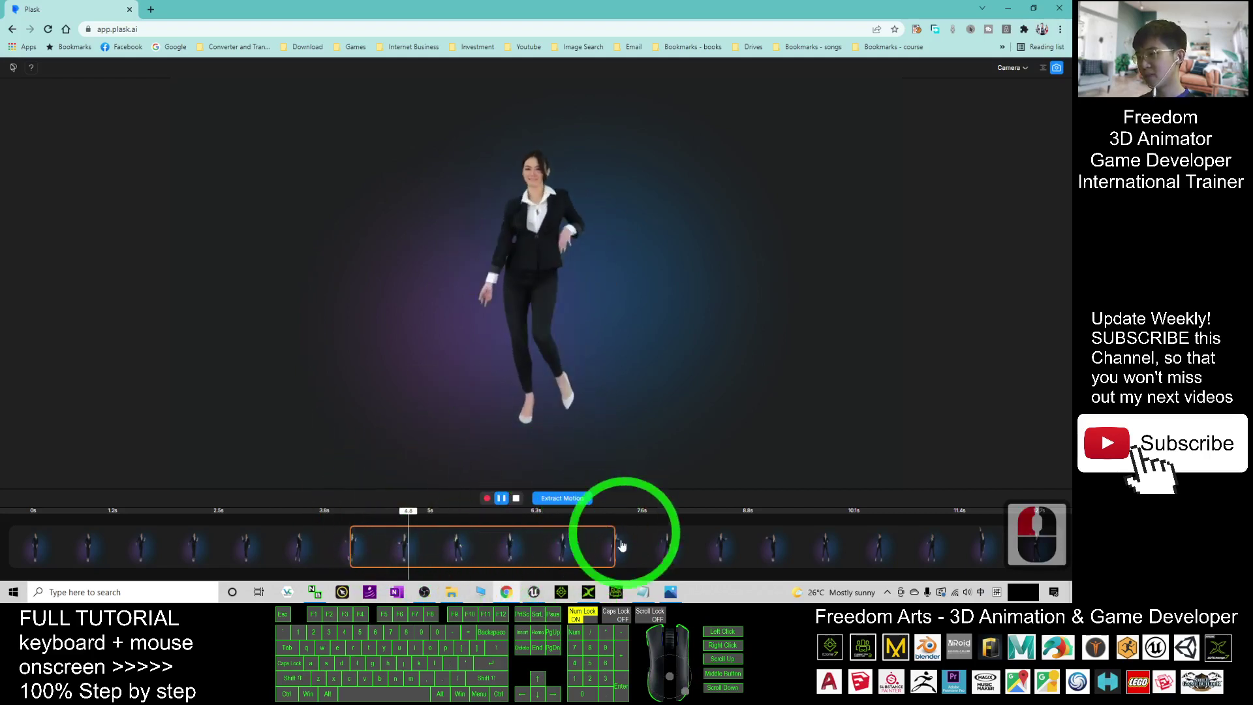
{"action": "left_click", "coordinate": [516, 499]}
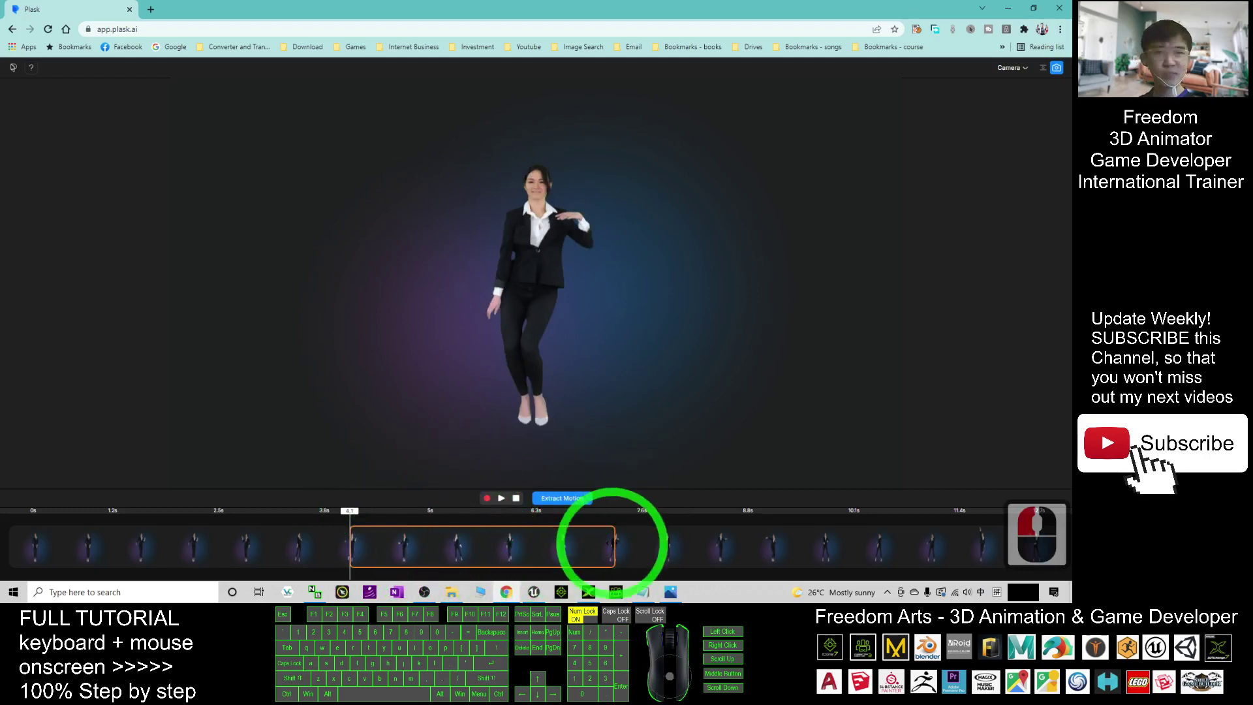
Extract the motion from the trimmed range under the name dance01
{"action": "left_click", "coordinate": [563, 499]}
{"action": "left_click", "coordinate": [485, 317]}
{"action": "left_click", "coordinate": [500, 317]}
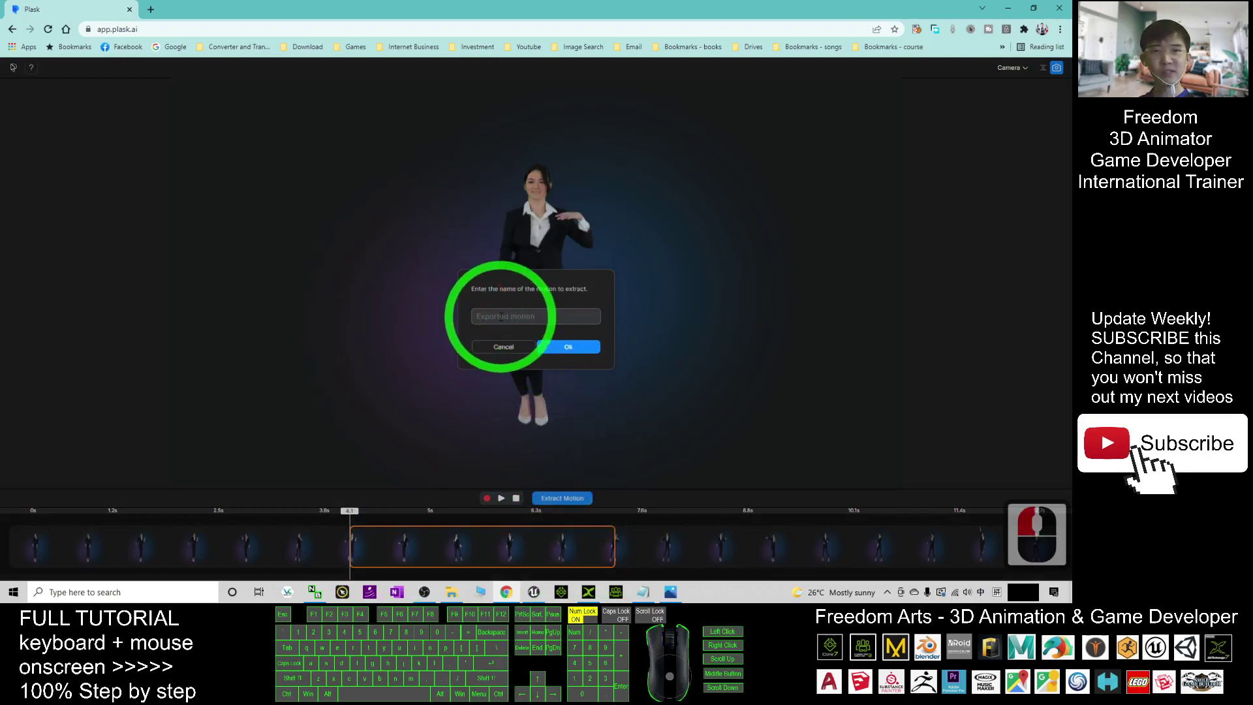
{"action": "type", "text": "dan"}
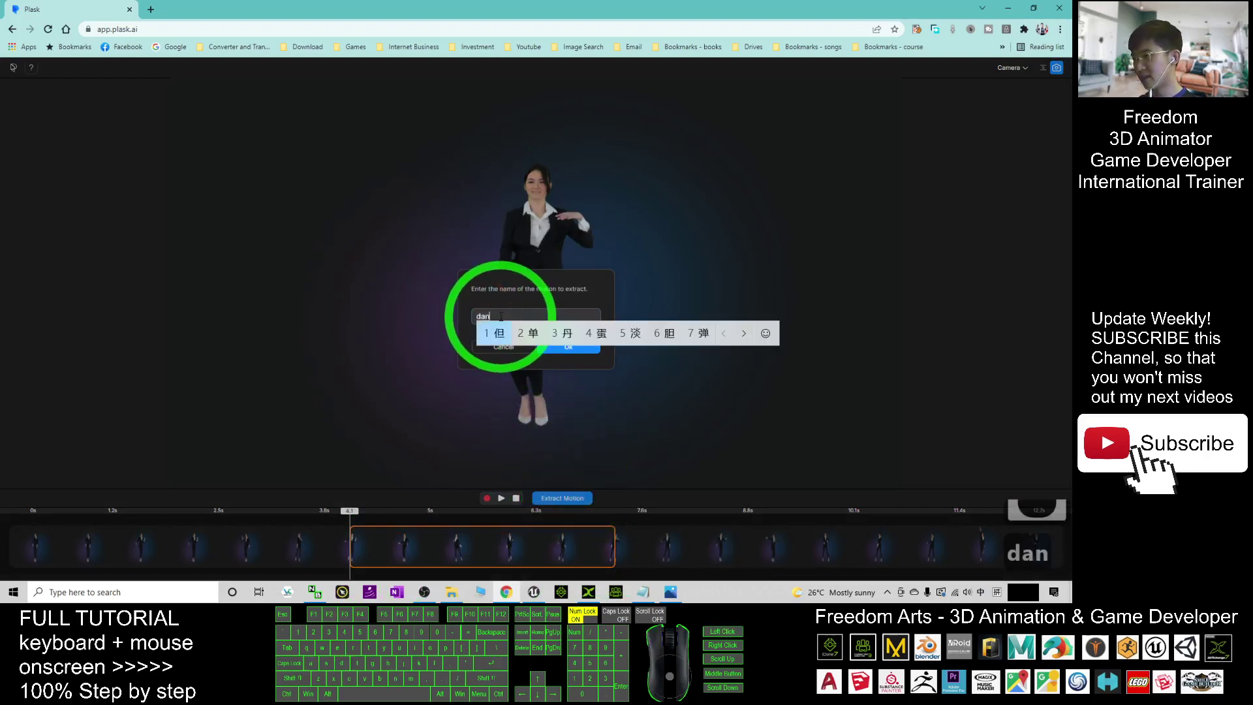
{"action": "key", "text": "shift"}
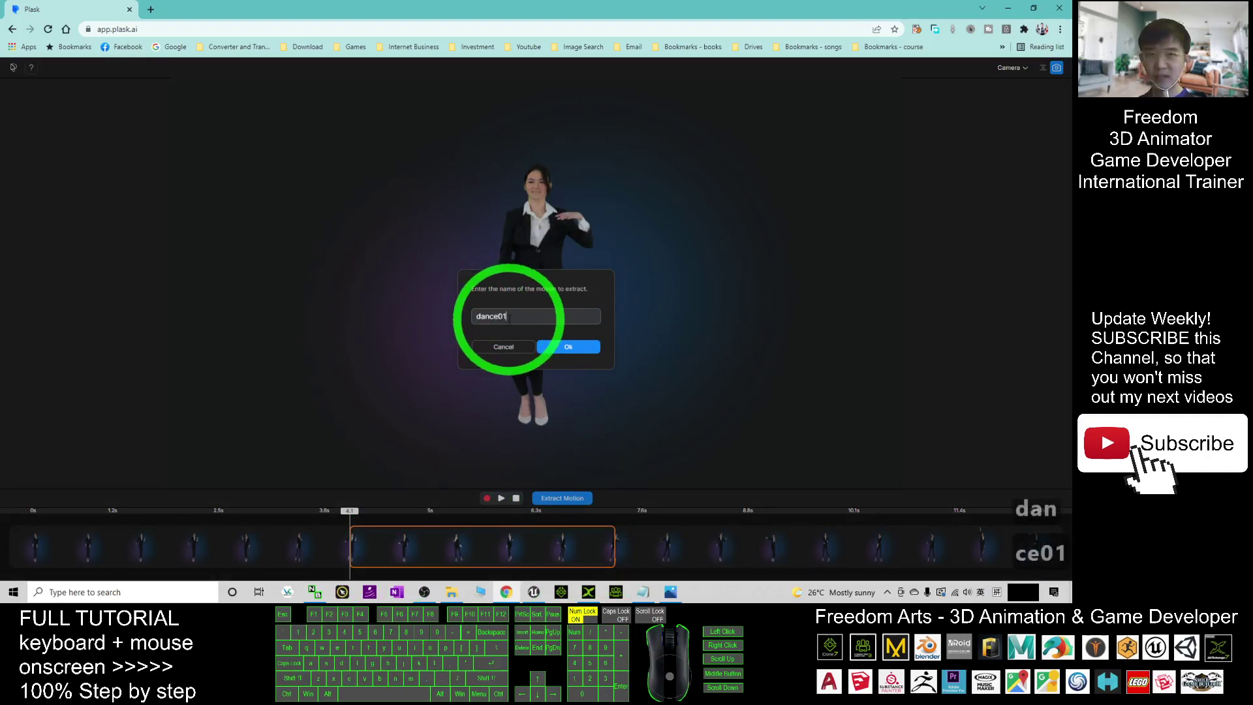
{"action": "left_click", "coordinate": [578, 346]}
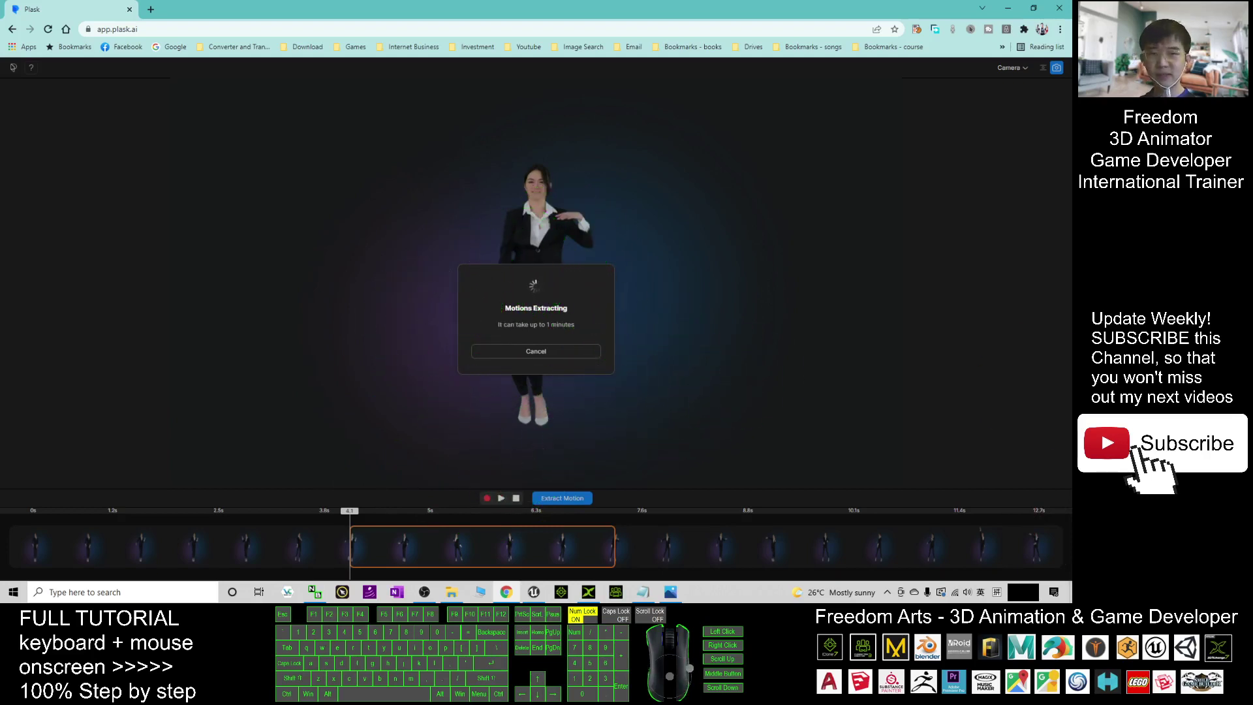
{"action": "left_click", "coordinate": [577, 443]}
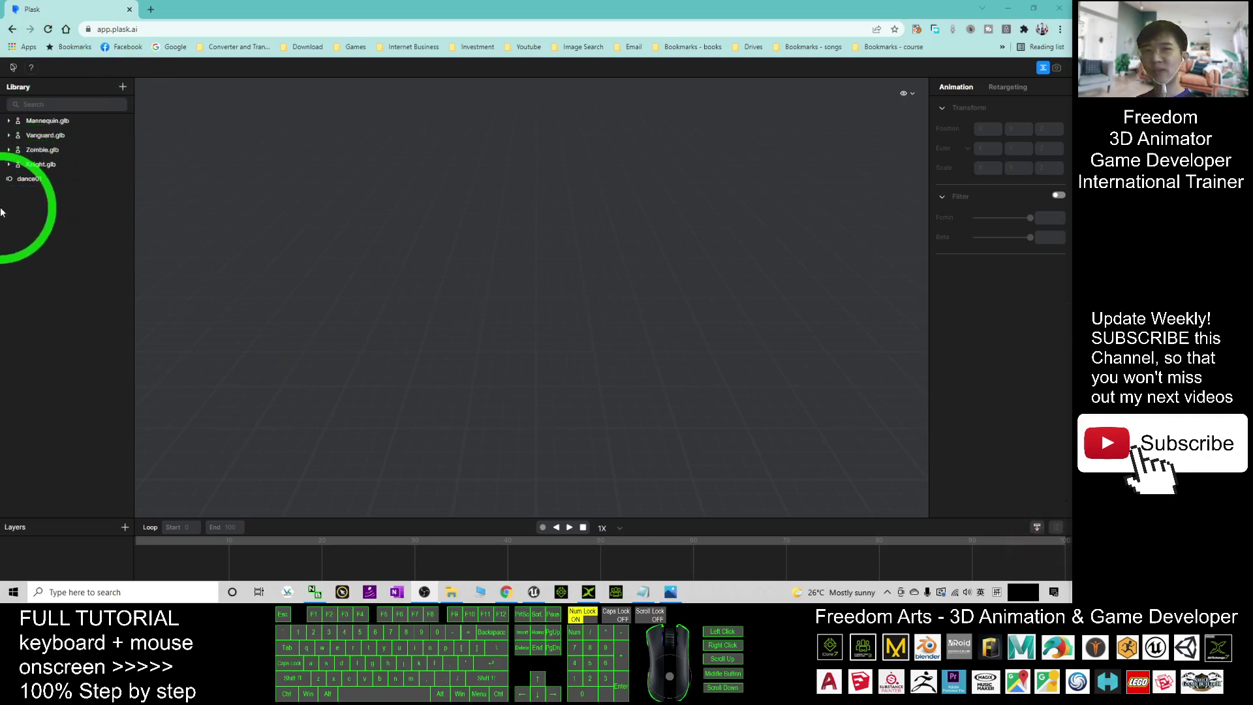
Apply the dance01 motion to Mannequin.glb and play the animation on the mannequin
{"action": "left_click_drag", "start_coordinate": [32, 184], "coordinate": [64, 121]}
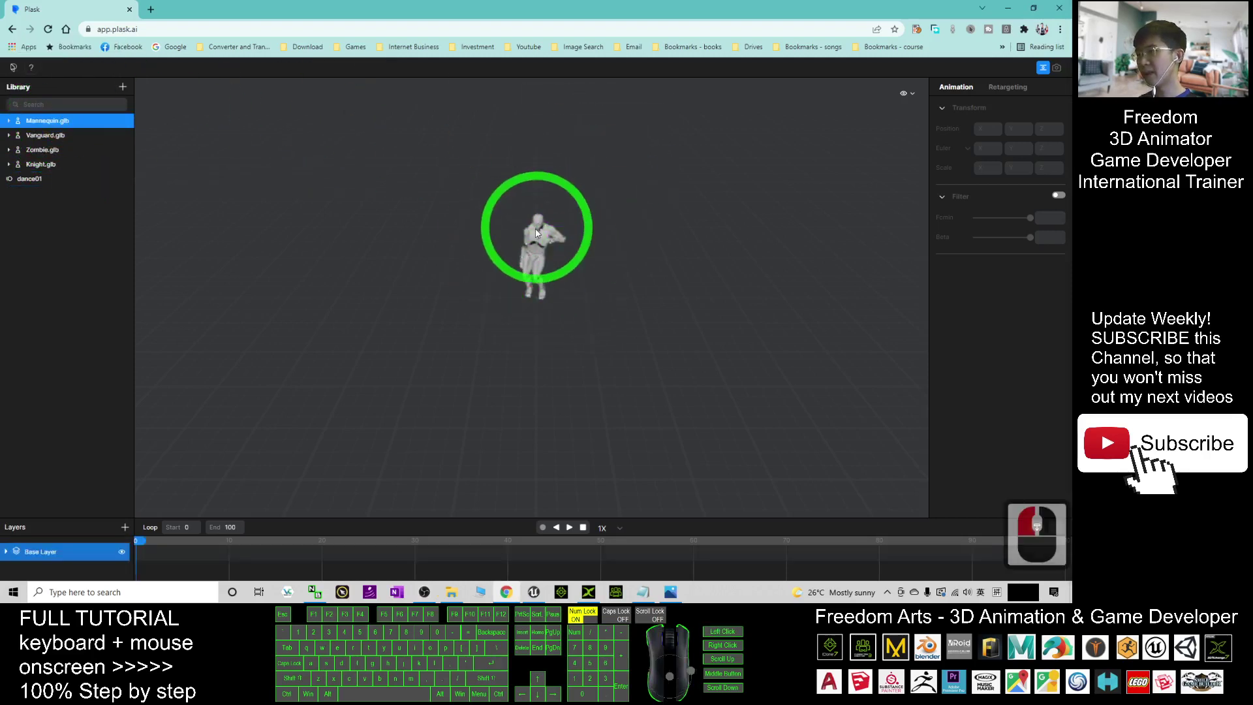
{"action": "scroll", "coordinate": [537, 233], "scroll_direction": "up", "scroll_amount": 6}
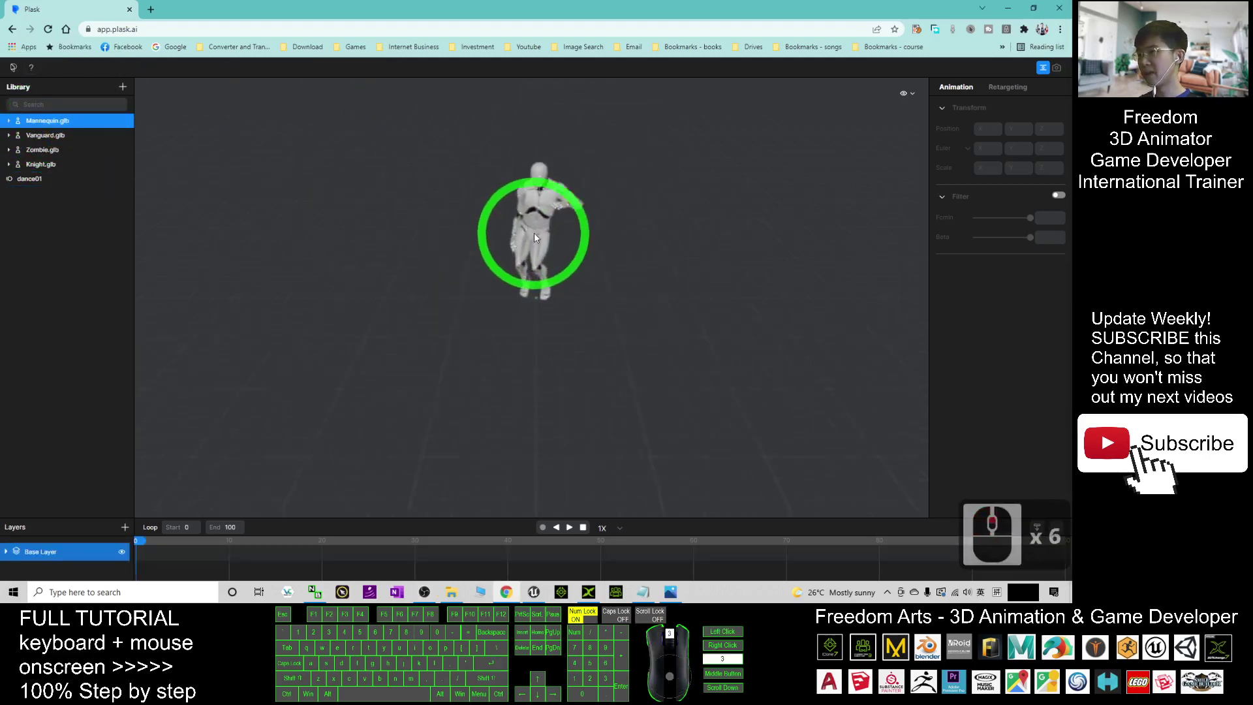
{"action": "left_click", "coordinate": [570, 530]}
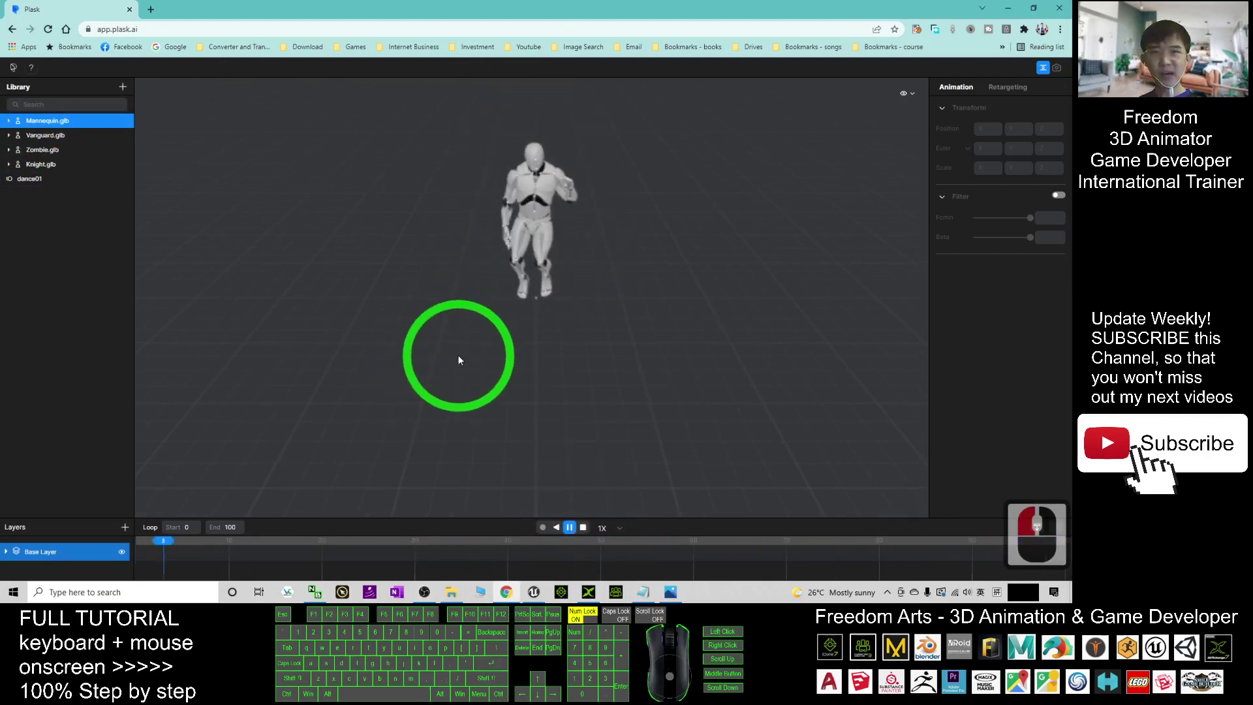
{"action": "left_click", "coordinate": [584, 528]}
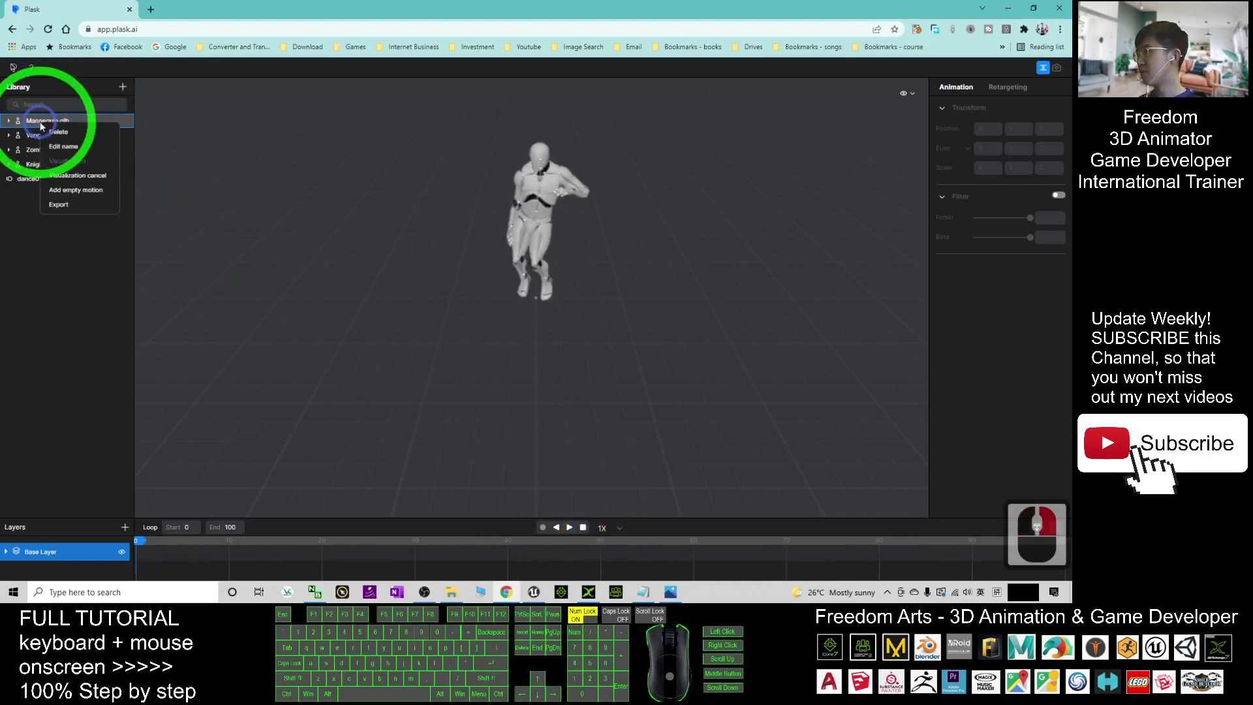
Export Mannequin.glb with the dance01 motion in fbx format
{"action": "left_click", "coordinate": [75, 204]}
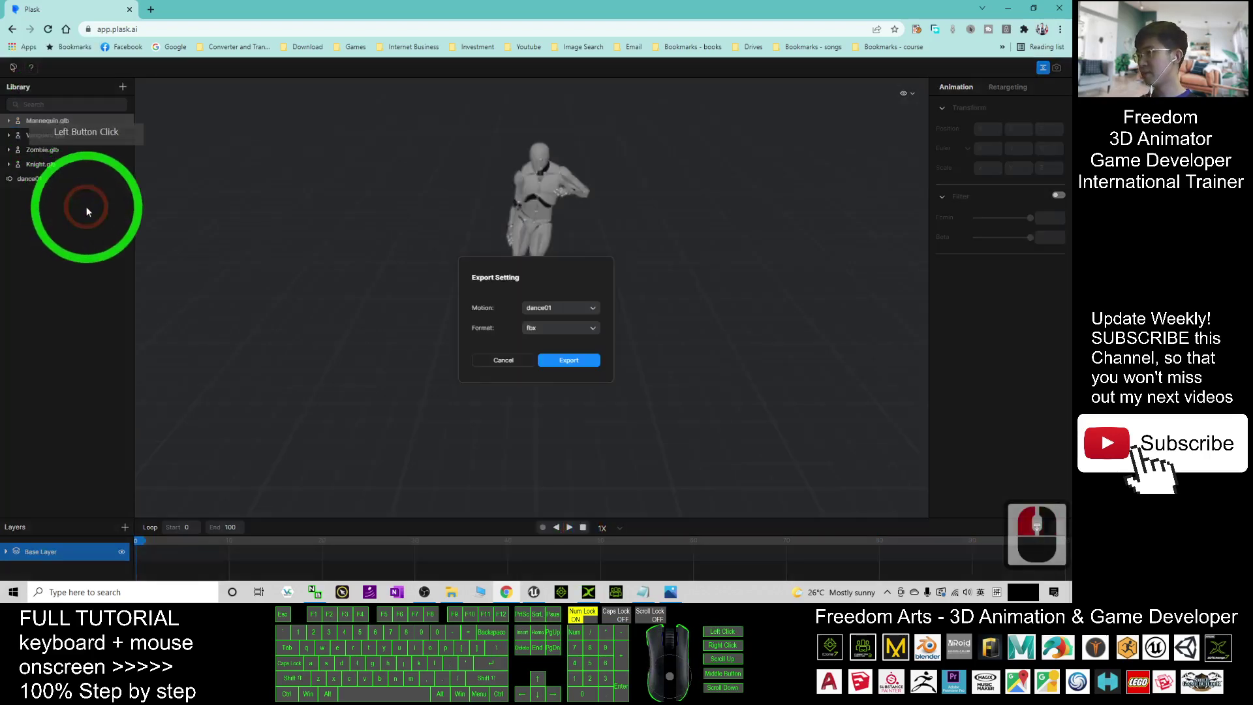
{"action": "left_click", "coordinate": [541, 365]}
{"action": "left_click", "coordinate": [542, 304]}
{"action": "left_click", "coordinate": [552, 304]}
{"action": "left_click", "coordinate": [569, 360]}
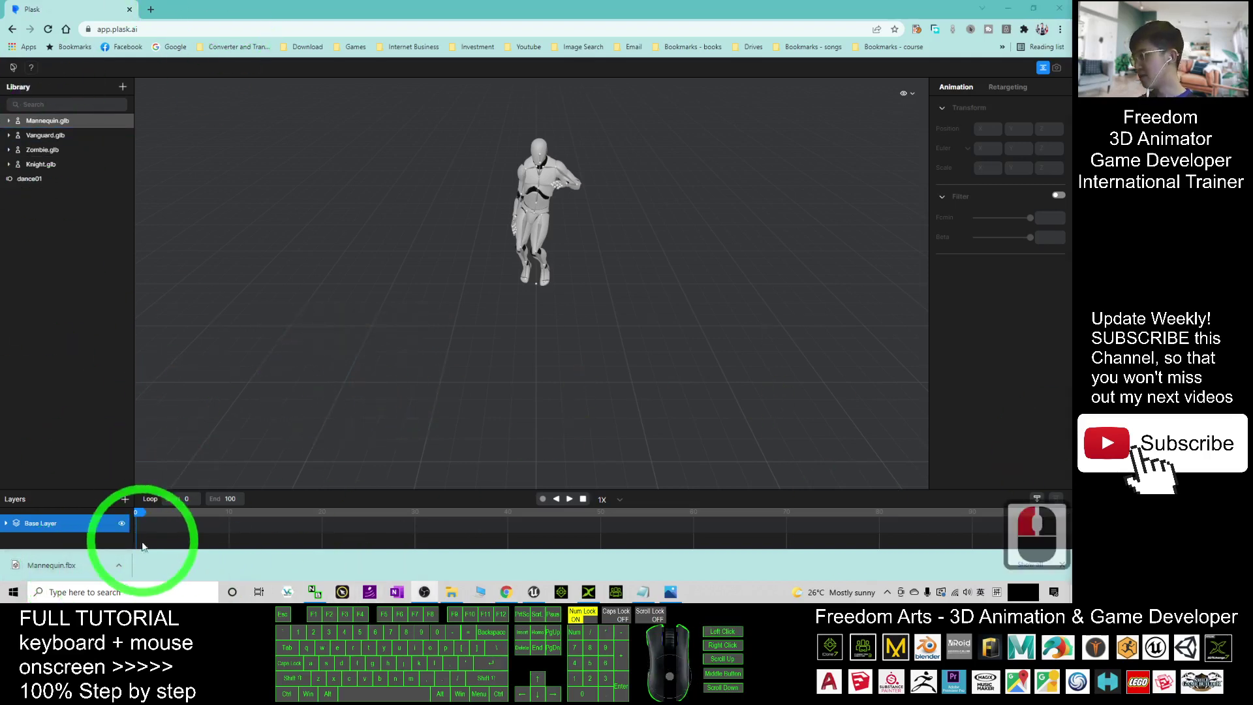
Show the downloaded Mannequin.fbx in its folder and rename it to dance01.fbx
{"action": "left_click", "coordinate": [120, 570]}
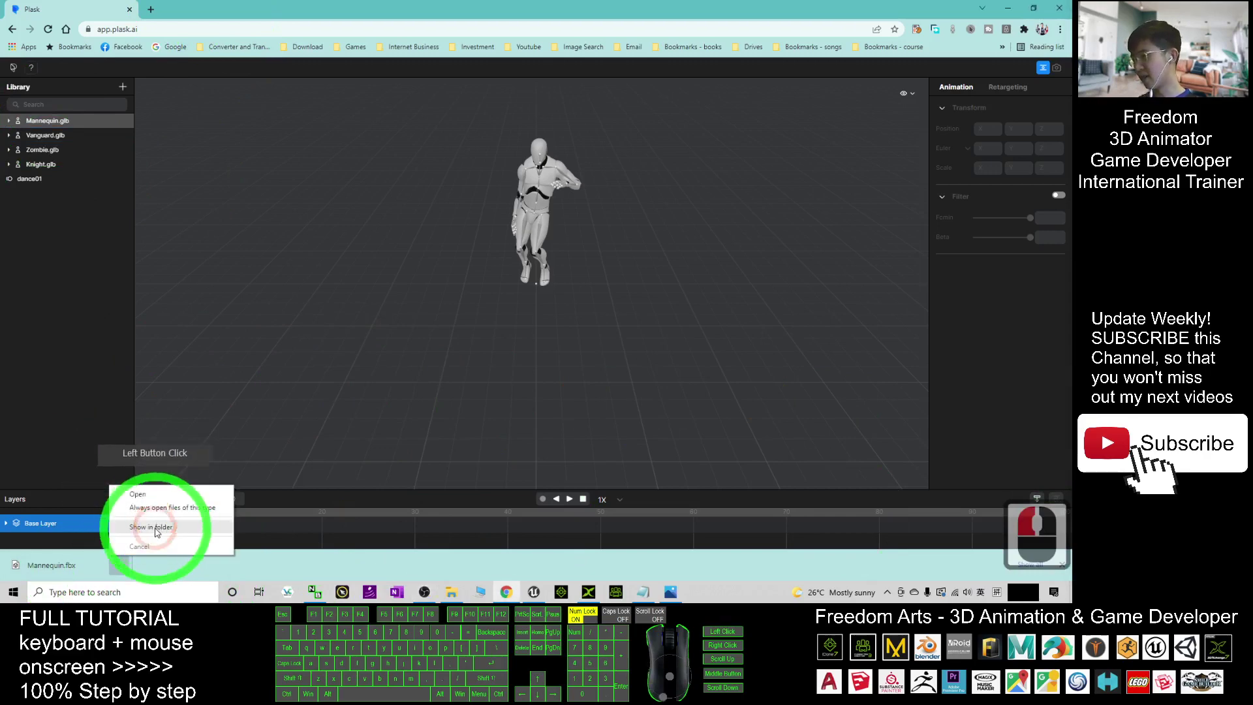
{"action": "left_click", "coordinate": [157, 529]}
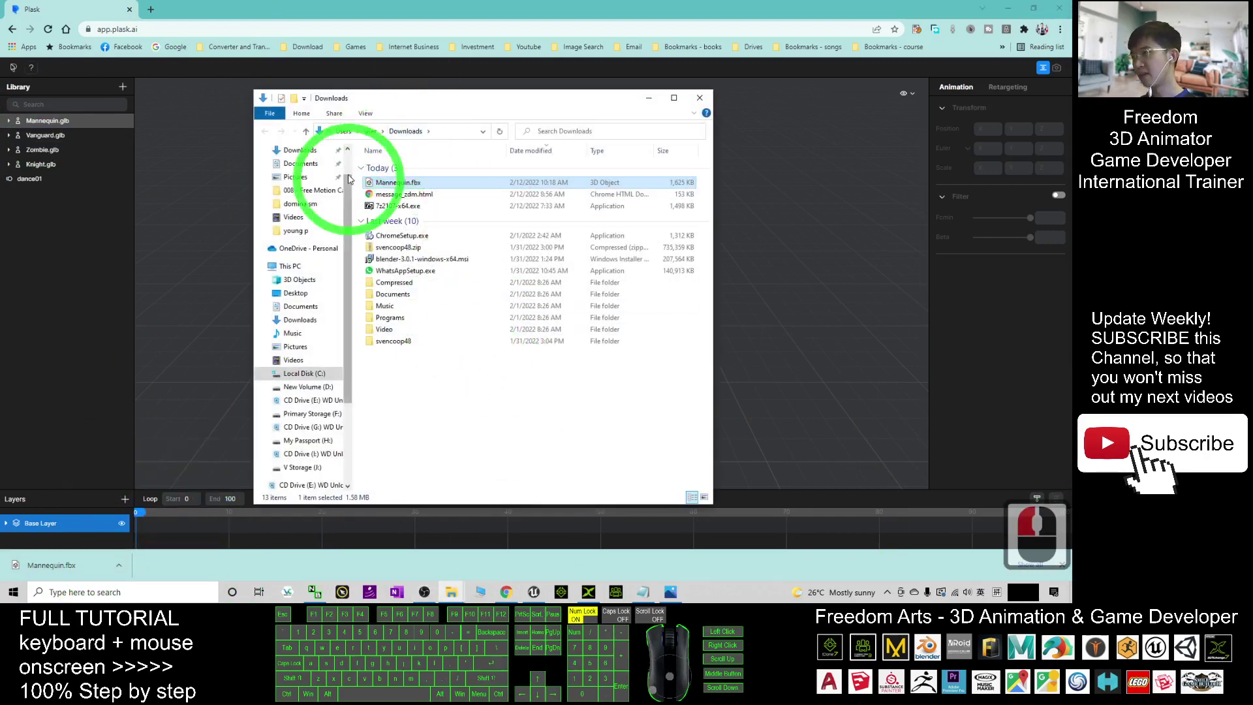
{"action": "left_click", "coordinate": [407, 187]}
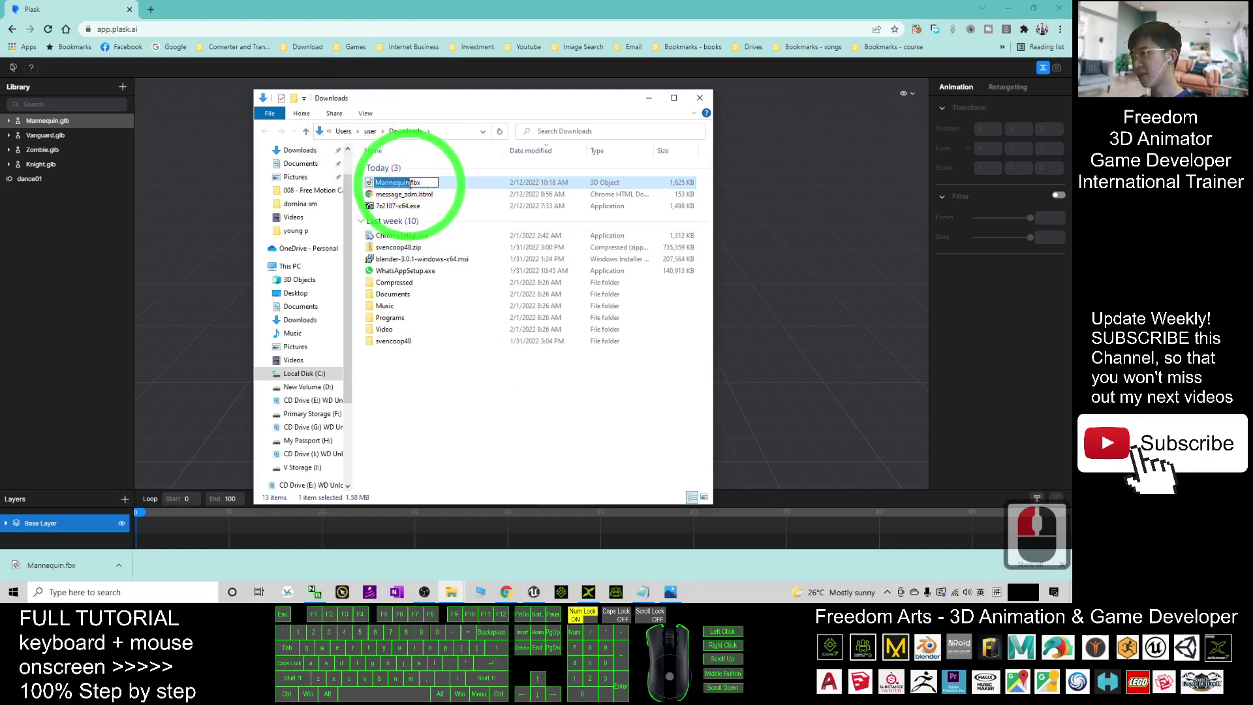
{"action": "left_click", "coordinate": [412, 184]}
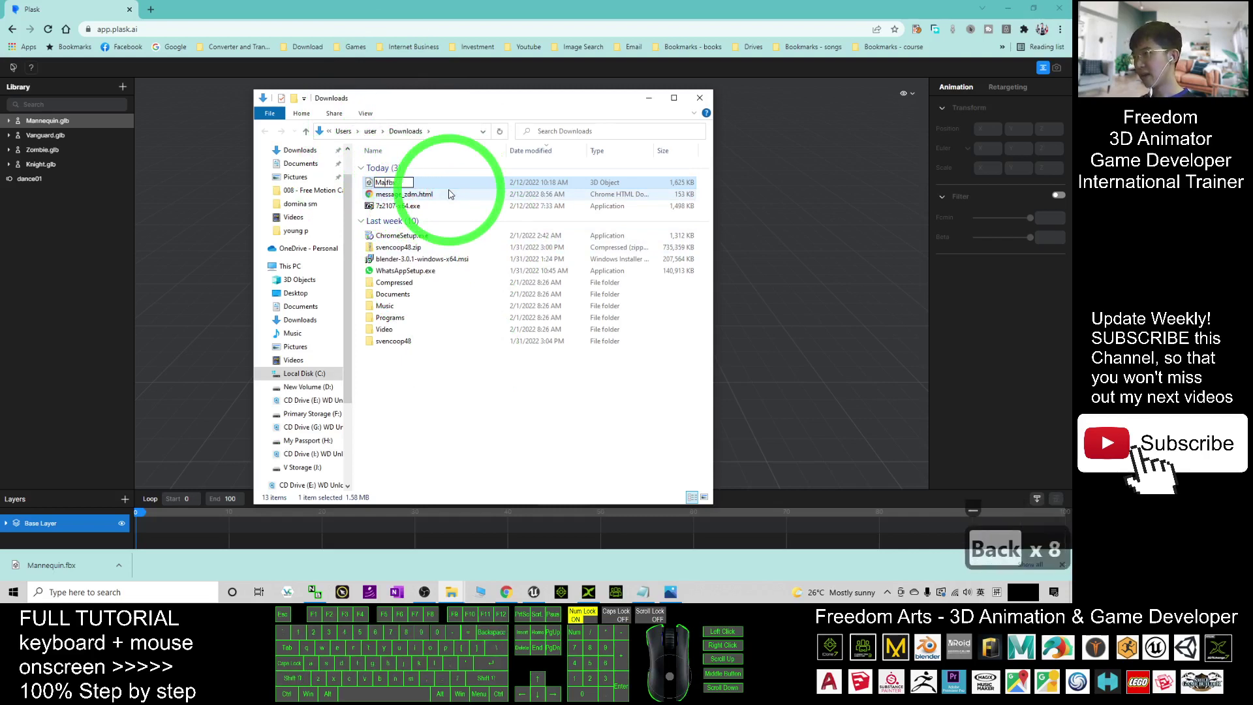
{"action": "type", "text": "dance01"}
{"action": "key", "text": "Return"}
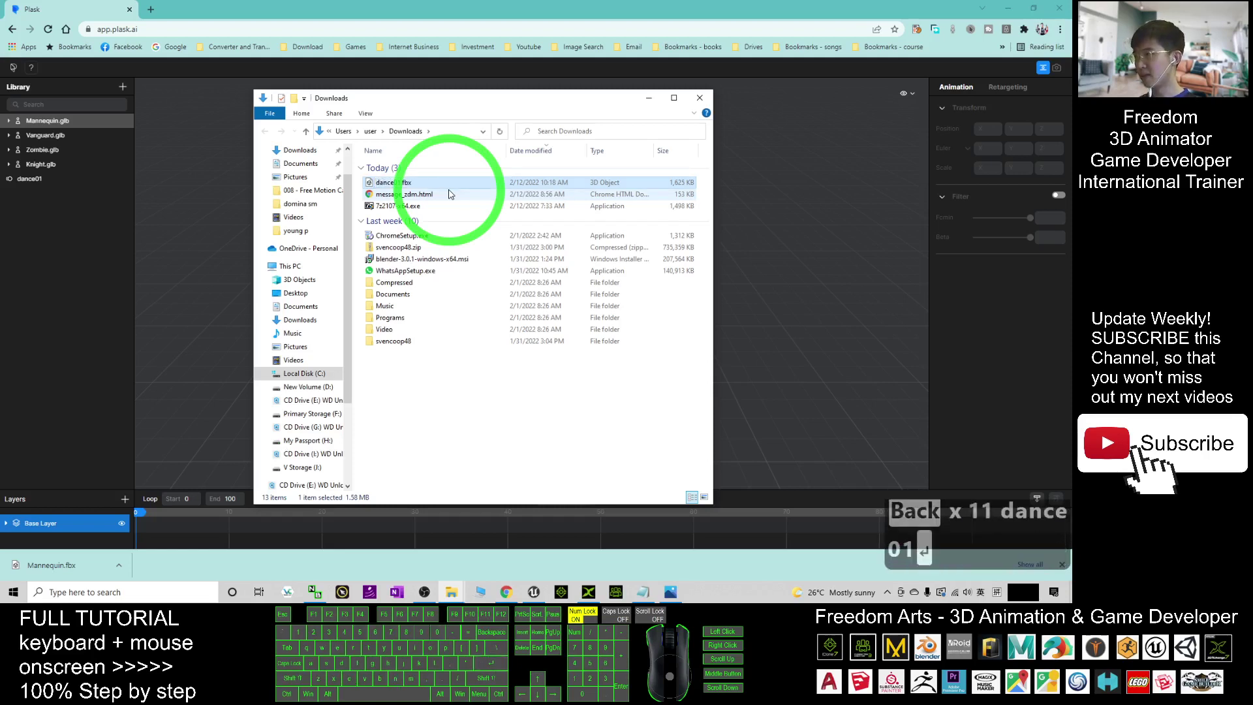
Move dance01.fbx from the Downloads folder to the desktop
{"action": "right_click", "coordinate": [388, 185]}
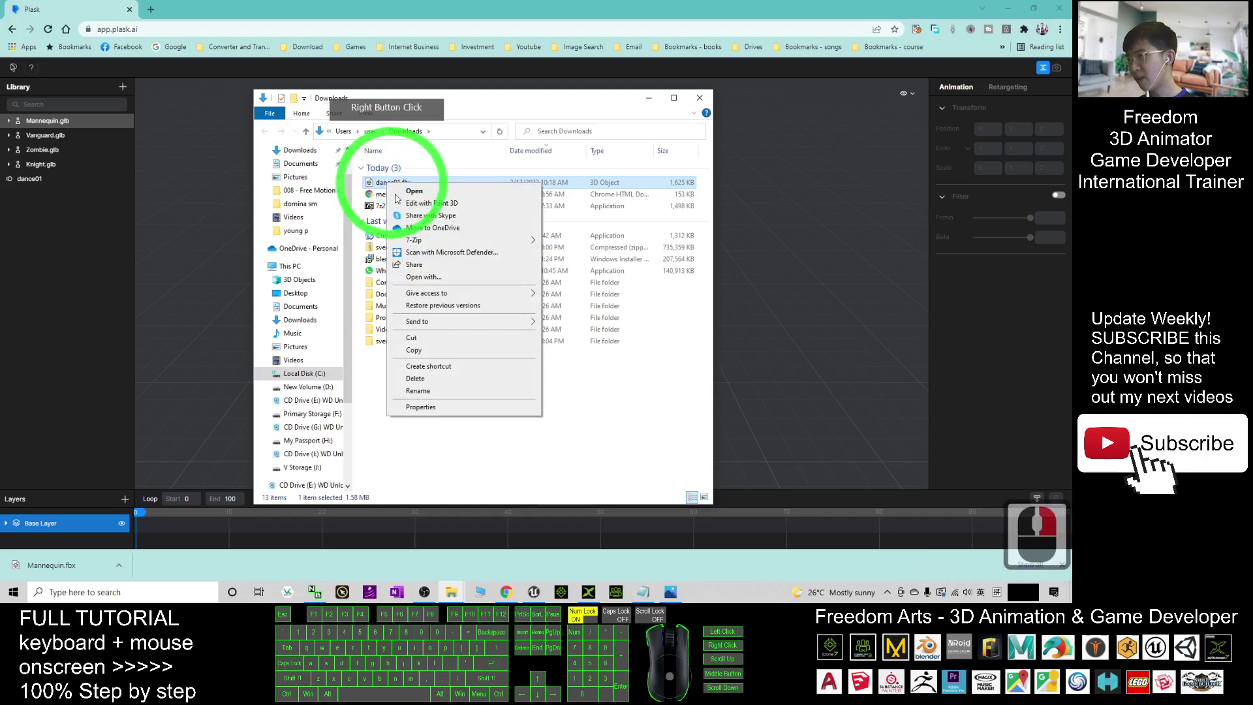
{"action": "left_click", "coordinate": [428, 338]}
{"action": "left_click", "coordinate": [699, 98]}
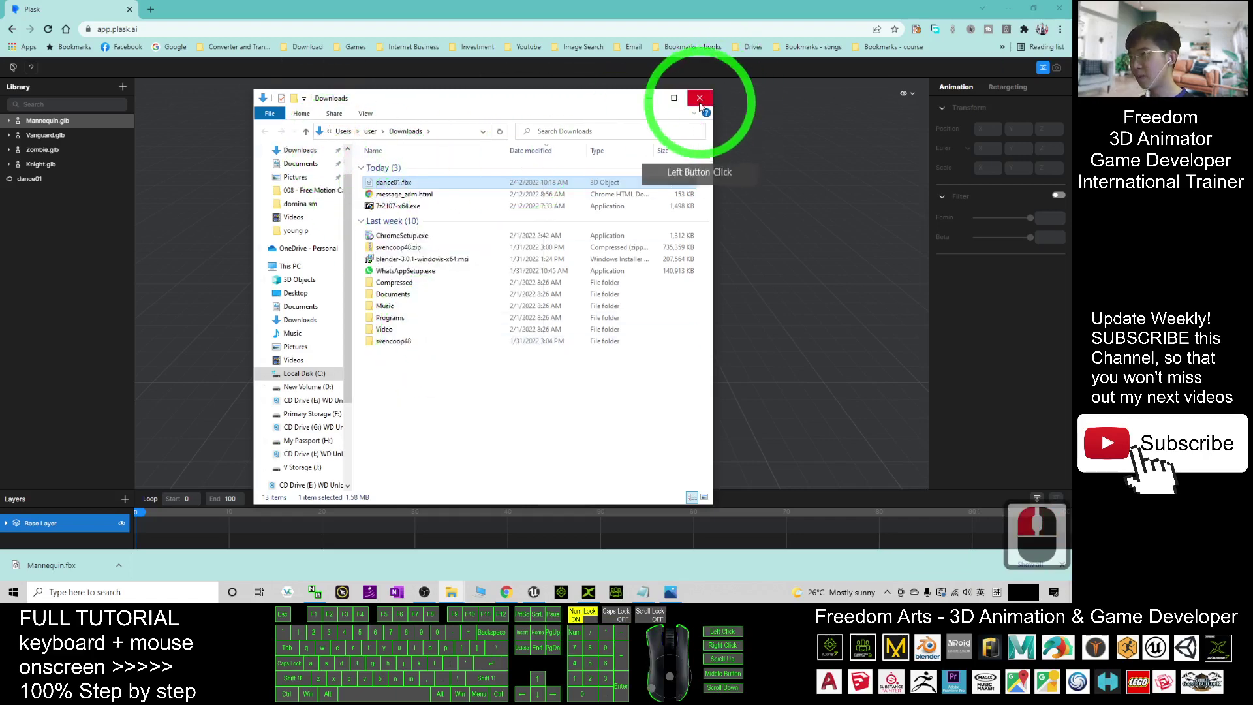
{"action": "left_click", "coordinate": [1010, 8]}
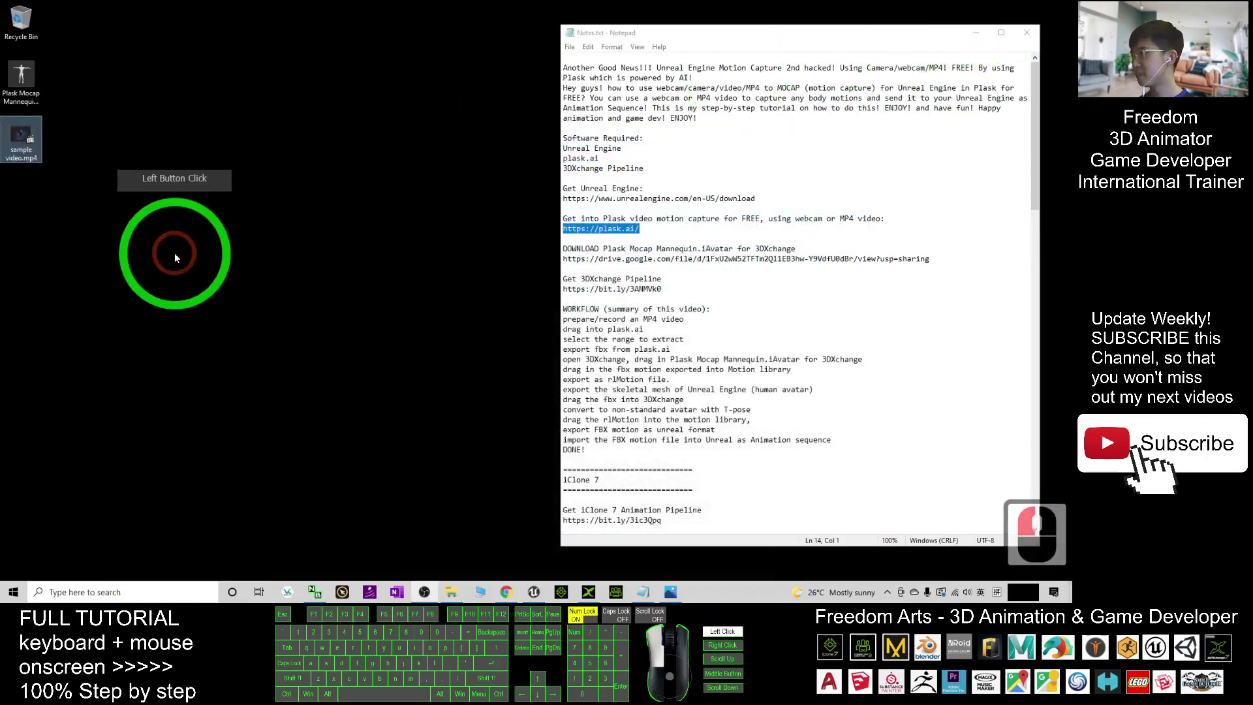
{"action": "double_click", "coordinate": [167, 257]}
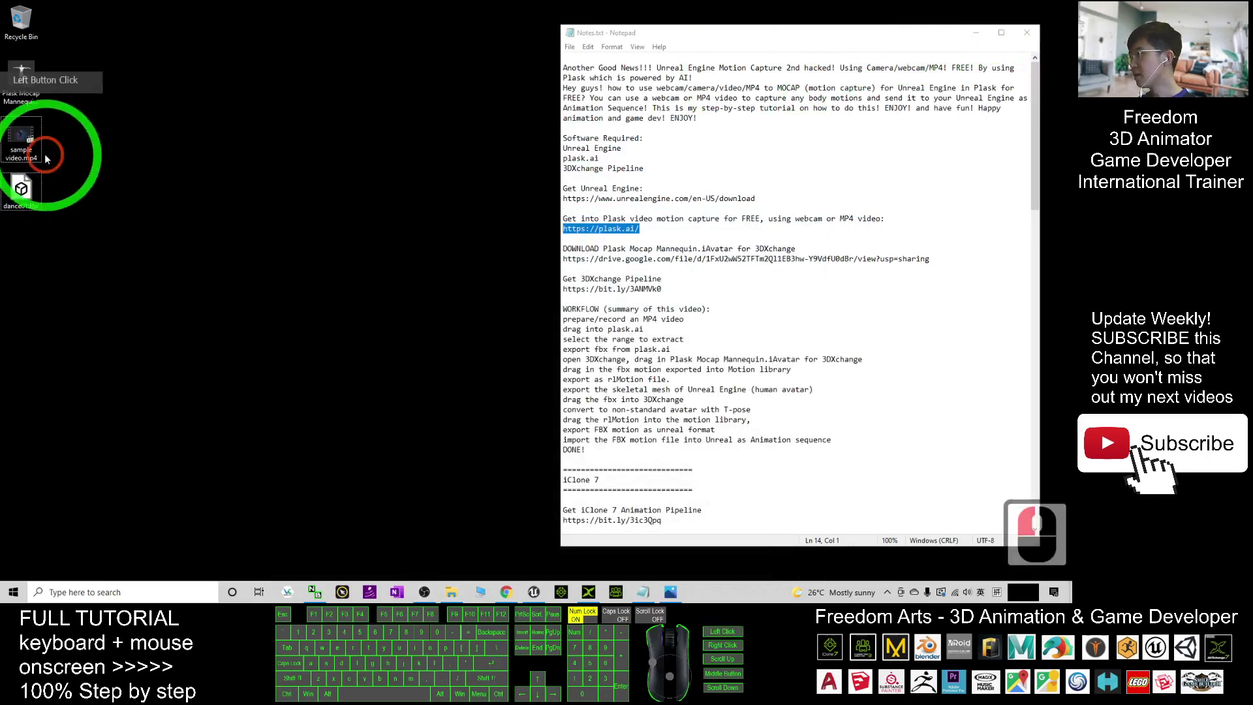
{"action": "key", "text": "ctrl+v"}
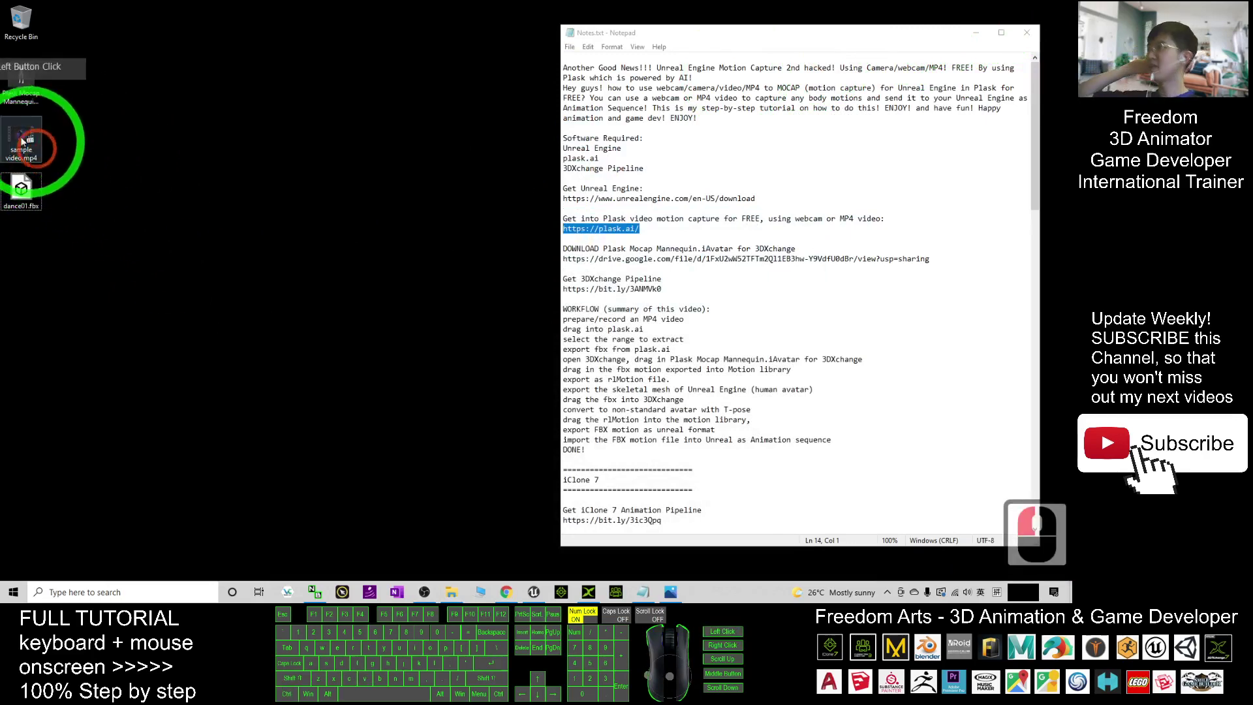
Recheck the mannequin in Plask and read the notes on the mannequin iAvatar download and the required 3DXchange Pipeline software
{"action": "left_click", "coordinate": [510, 595]}
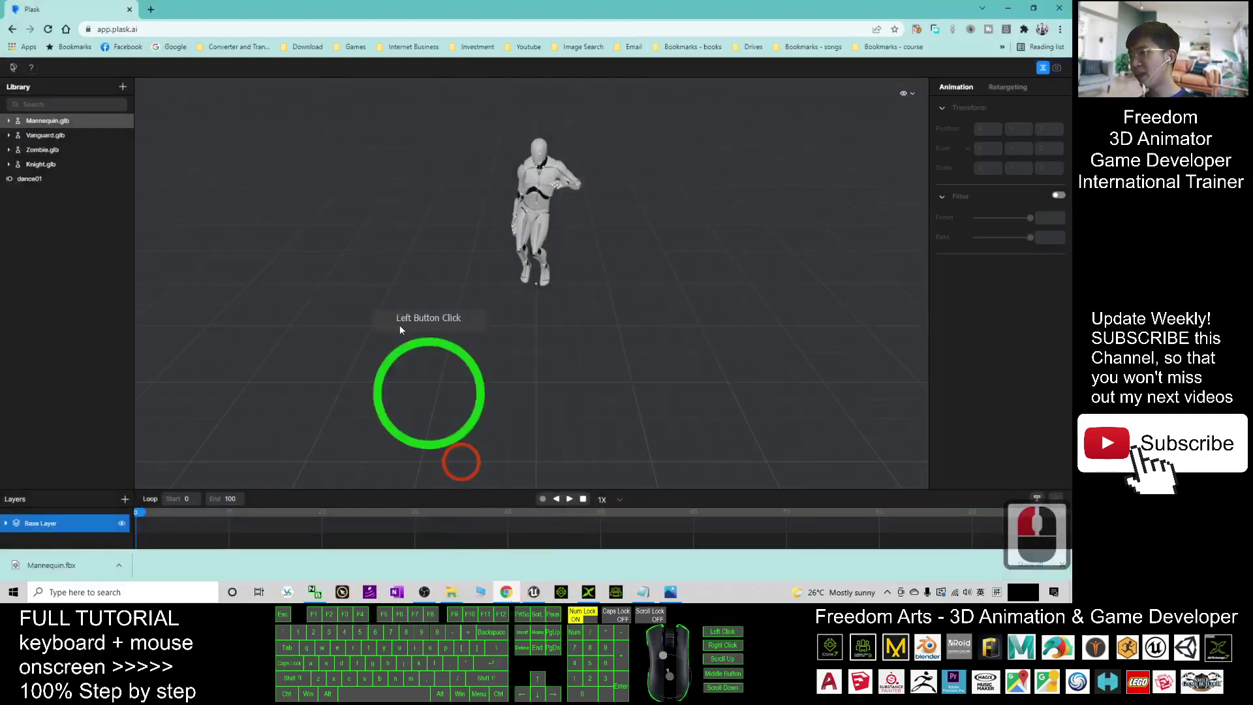
{"action": "left_click", "coordinate": [477, 193]}
{"action": "left_click", "coordinate": [1006, 13]}
{"action": "left_click", "coordinate": [20, 190]}
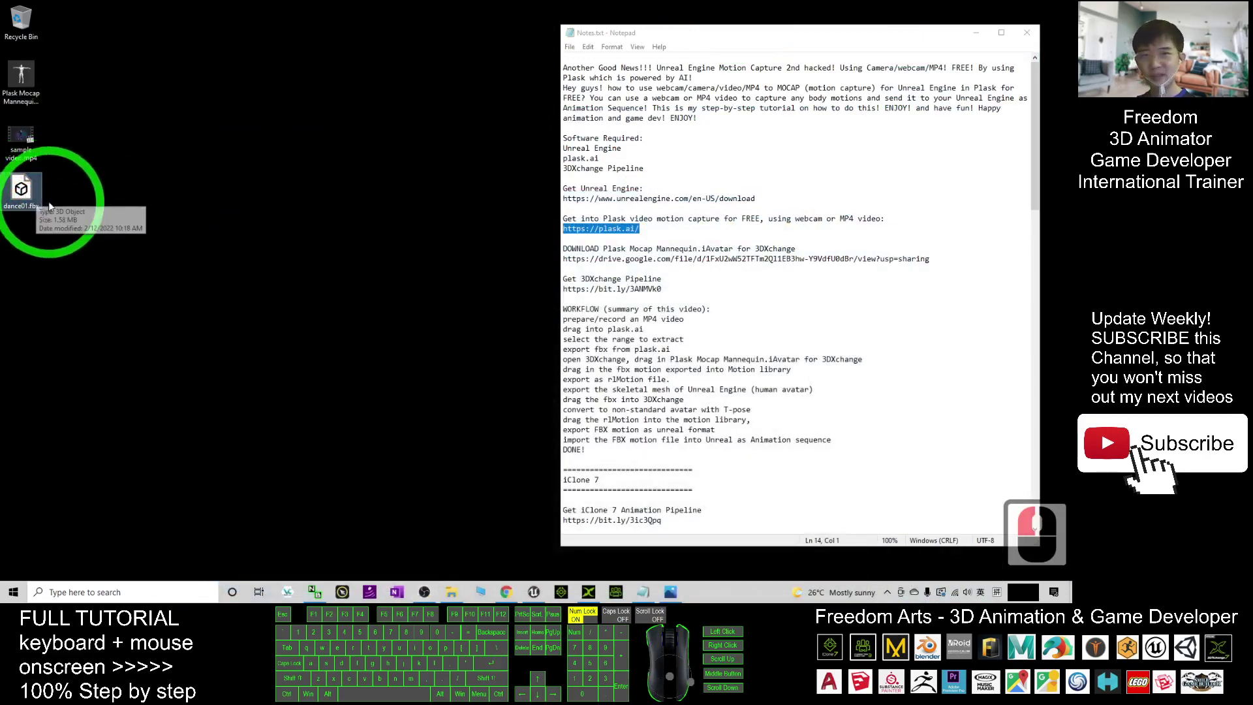
{"action": "left_click", "coordinate": [648, 198]}
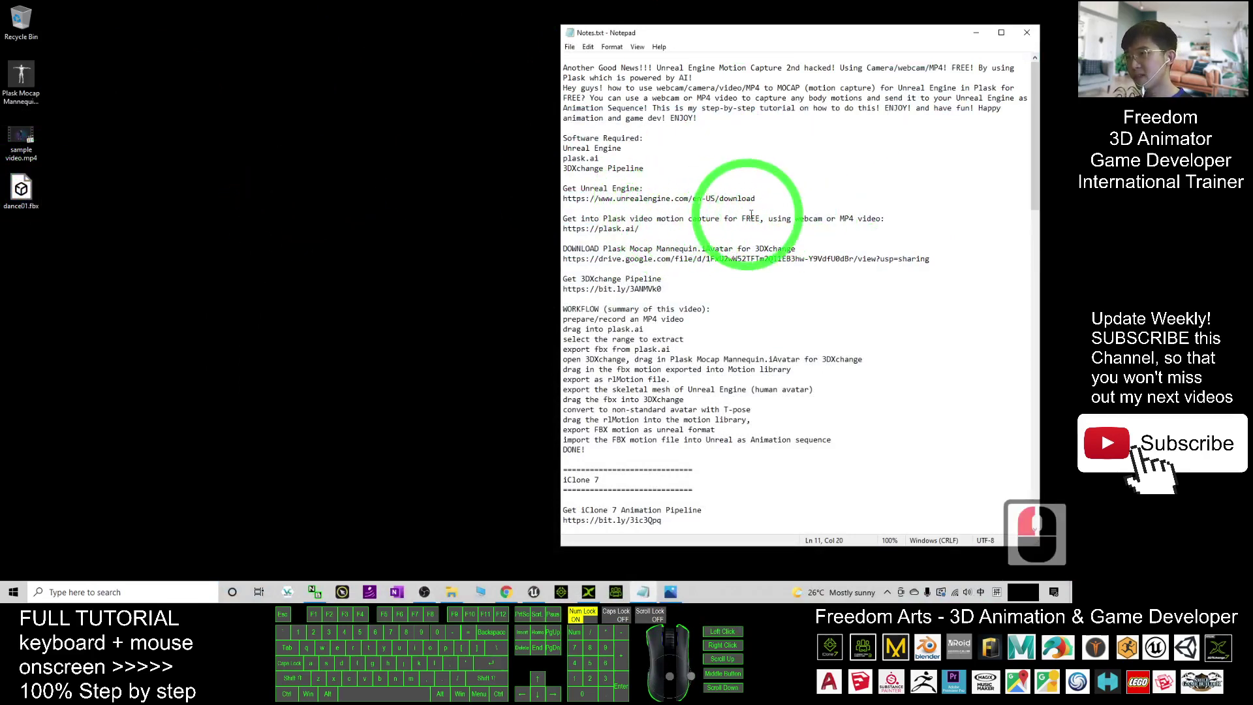
{"action": "left_click_drag", "start_coordinate": [612, 248], "coordinate": [697, 249]}
{"action": "left_click_drag", "start_coordinate": [796, 248], "coordinate": [714, 248]}
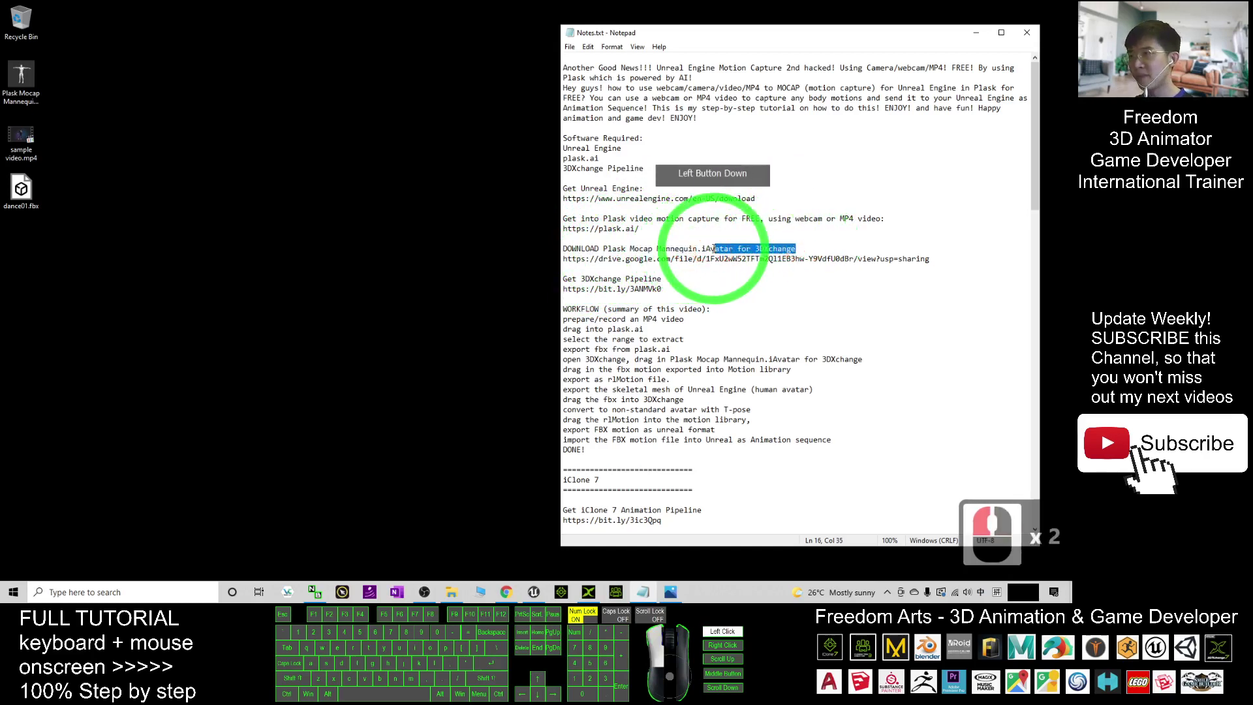
{"action": "left_click_drag", "start_coordinate": [562, 168], "coordinate": [656, 168]}
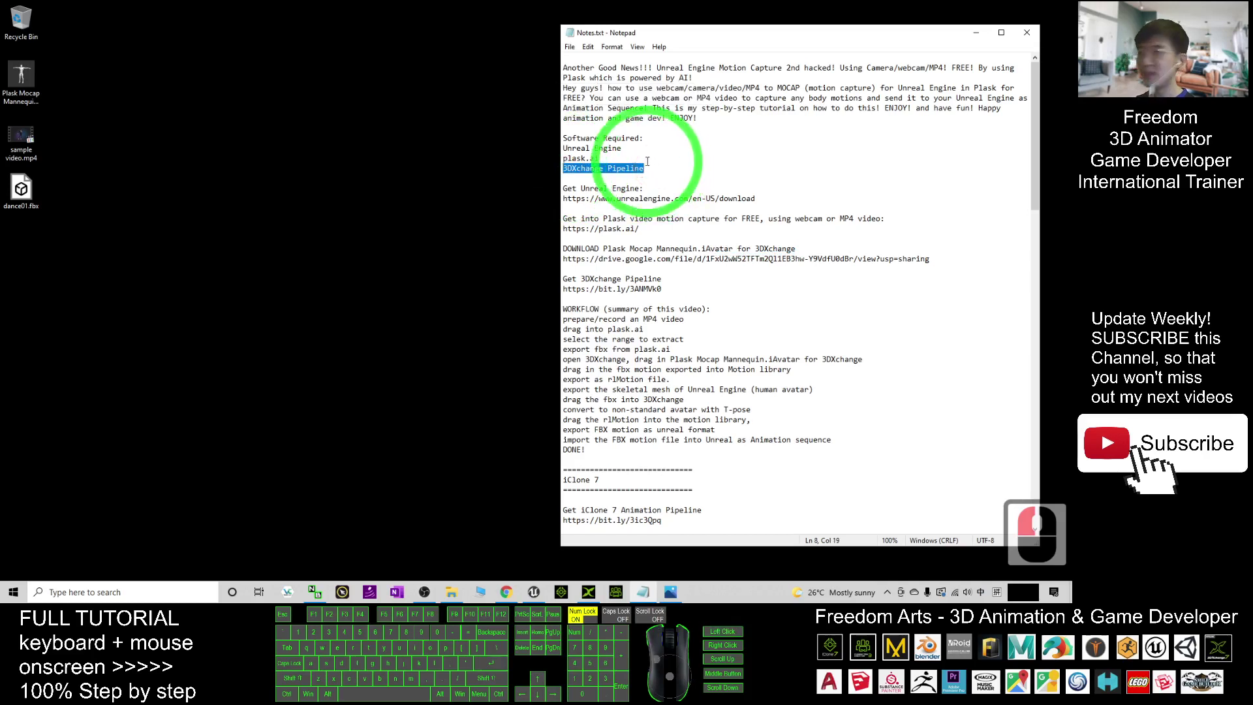
{"action": "left_click", "coordinate": [25, 205]}
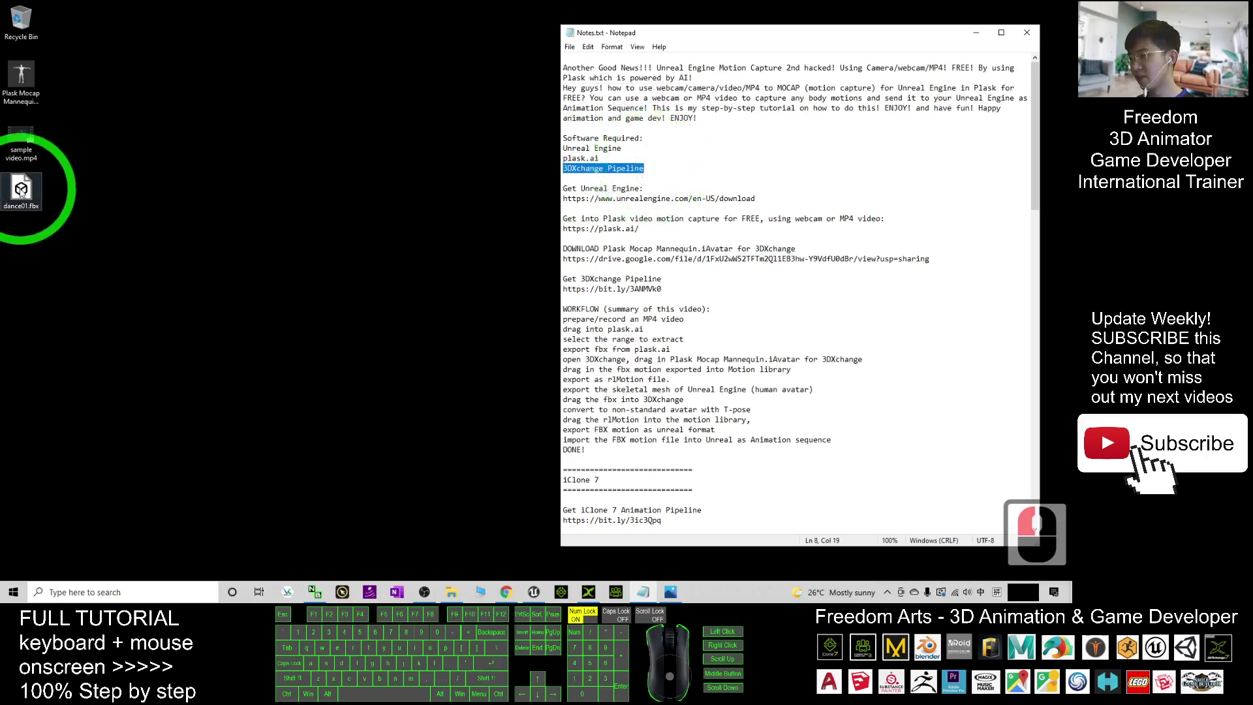
Switch to iClone 3DXchange 7 and load Plask Mocap Mannequin.iAvatar from the desktop
{"action": "left_click_drag", "start_coordinate": [23, 194], "coordinate": [382, 62]}
{"action": "left_click", "coordinate": [733, 34]}
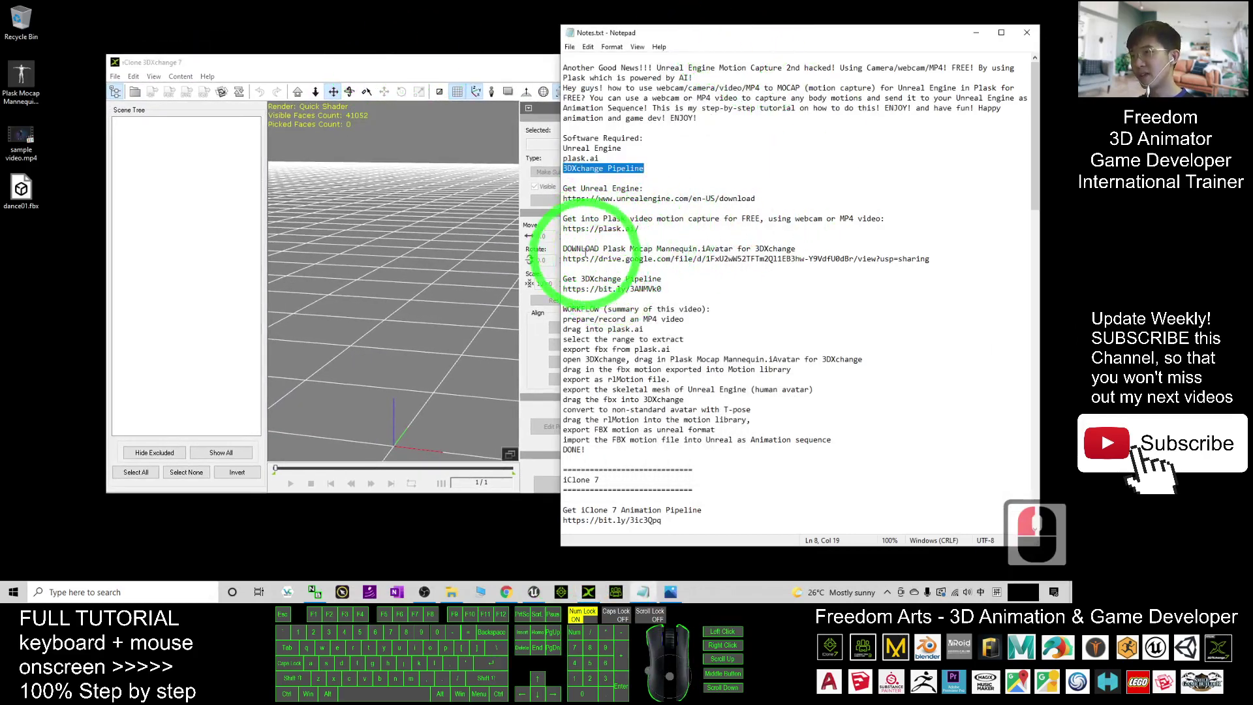
{"action": "left_click_drag", "start_coordinate": [606, 249], "coordinate": [731, 249]}
{"action": "left_click", "coordinate": [11, 89]}
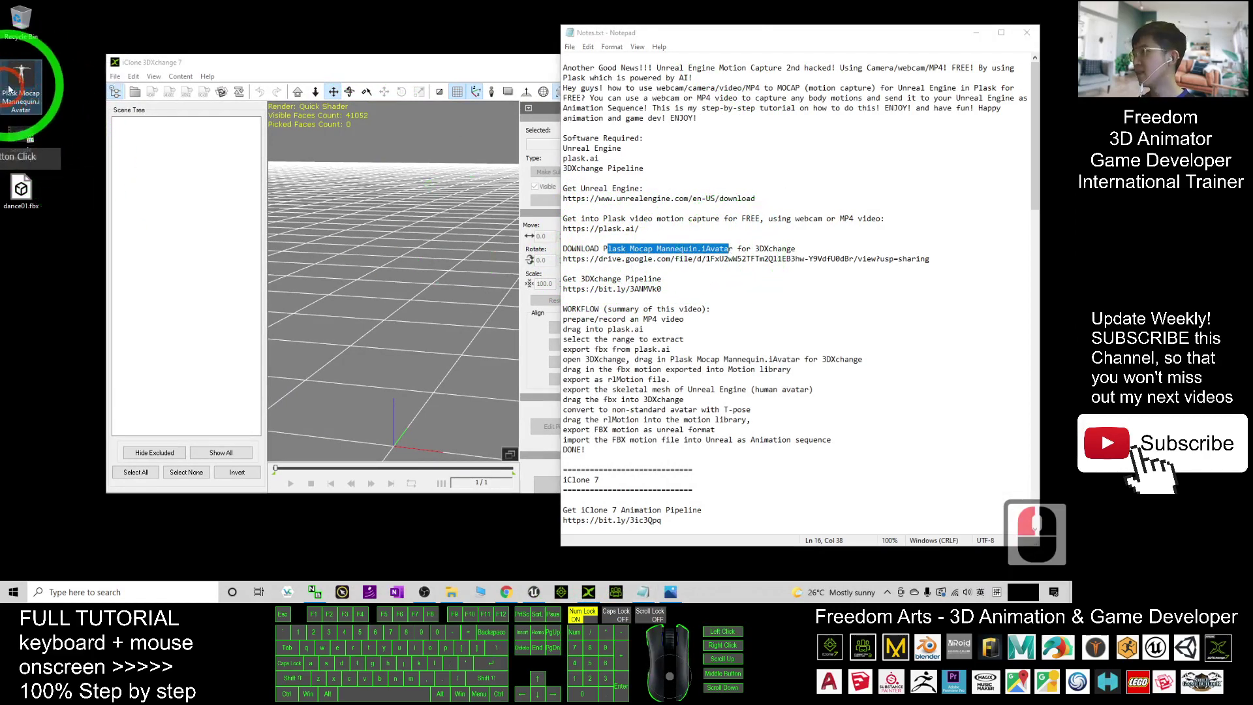
{"action": "left_click_drag", "start_coordinate": [29, 83], "coordinate": [392, 250]}
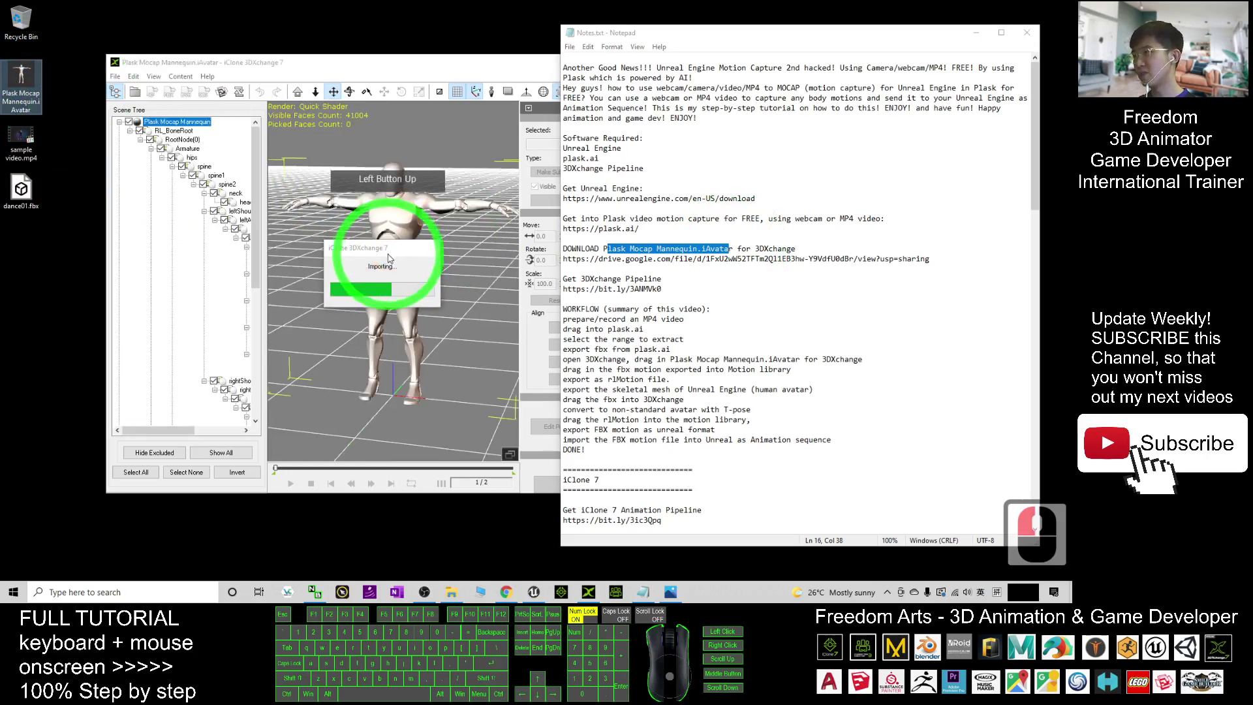
Import dance01.fbx into the Motion Library with the Current Character profile and add it to the Perform Editor
{"action": "left_click_drag", "start_coordinate": [421, 66], "coordinate": [503, 4]}
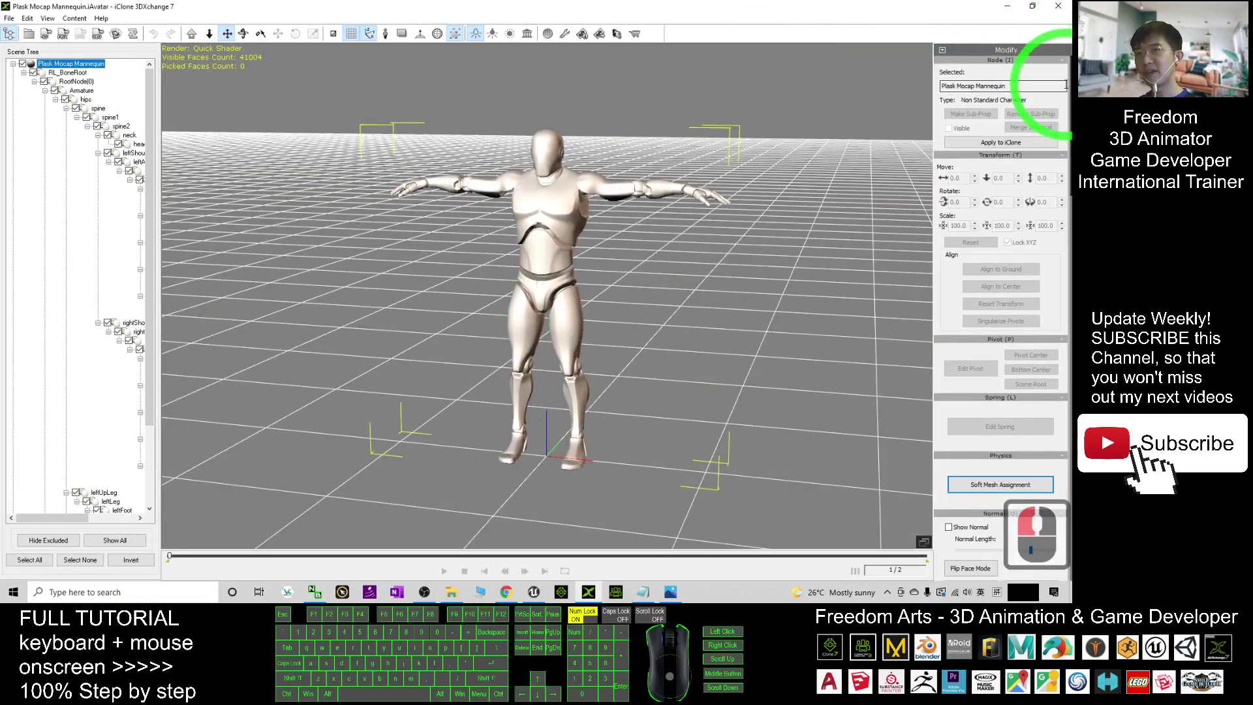
{"action": "left_click_drag", "start_coordinate": [1068, 95], "coordinate": [968, 257]}
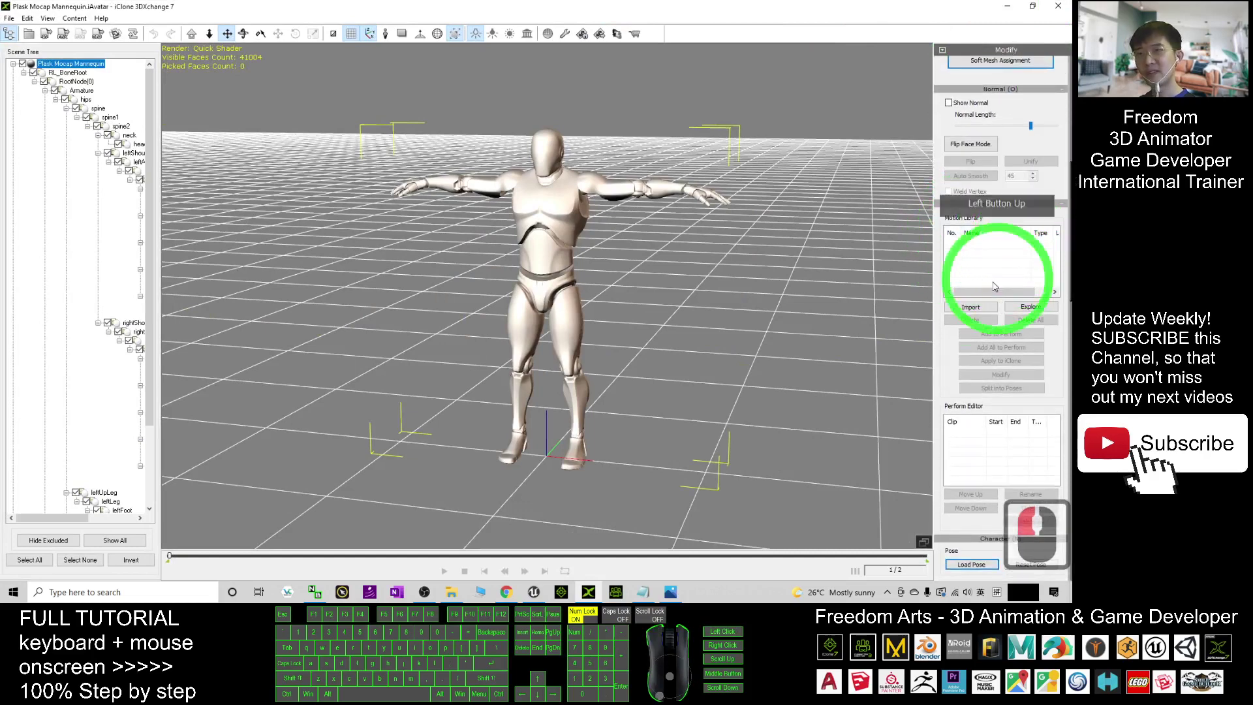
{"action": "left_click_drag", "start_coordinate": [666, 6], "coordinate": [527, 42]}
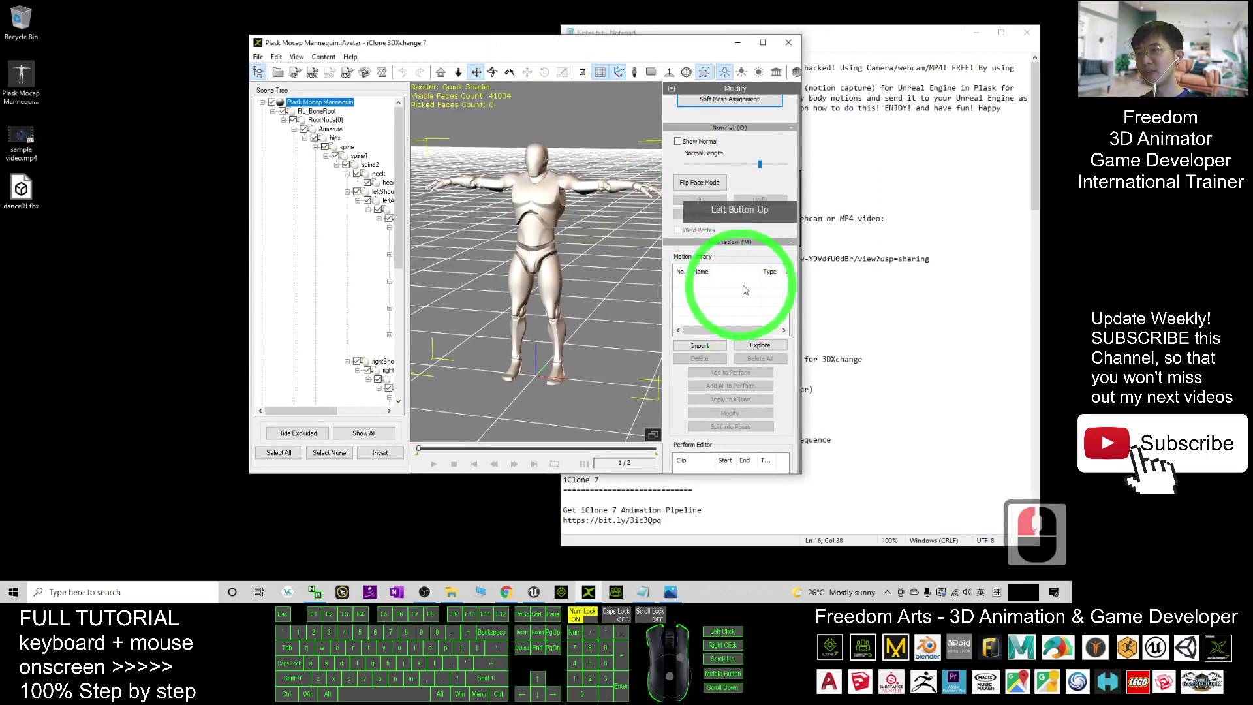
{"action": "left_click_drag", "start_coordinate": [799, 239], "coordinate": [677, 151]}
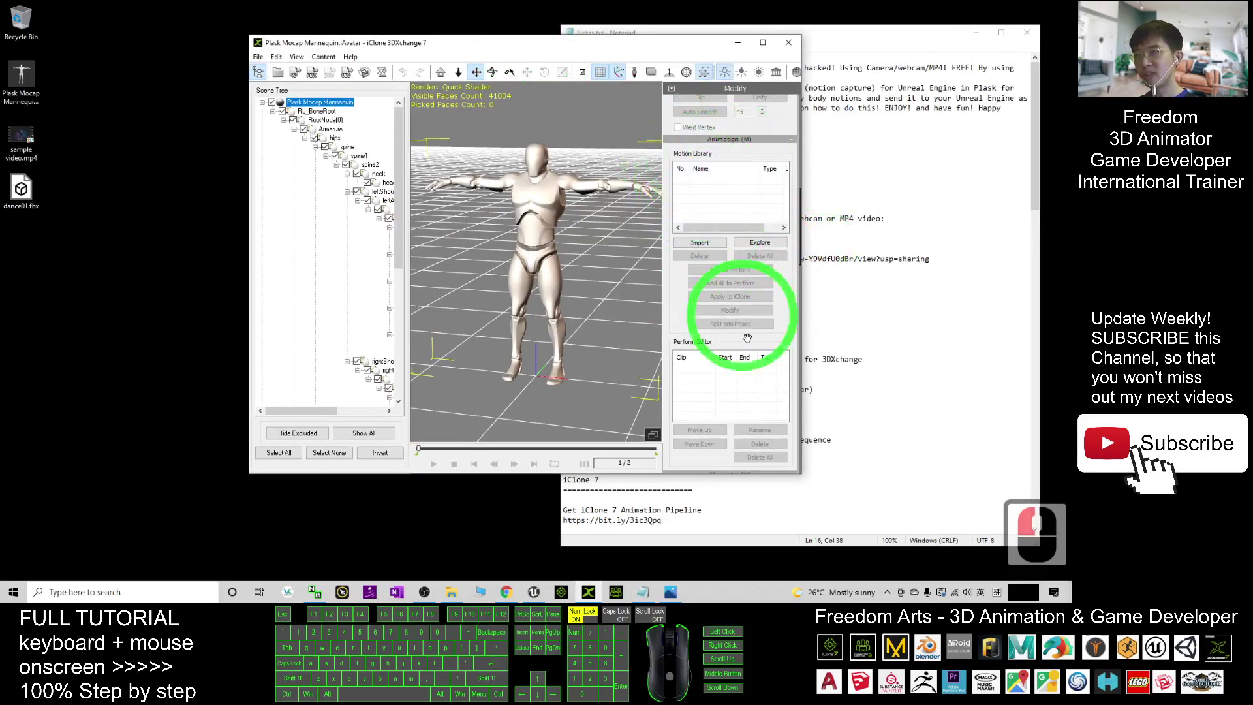
{"action": "left_click", "coordinate": [21, 190]}
{"action": "left_click_drag", "start_coordinate": [22, 191], "coordinate": [704, 190]}
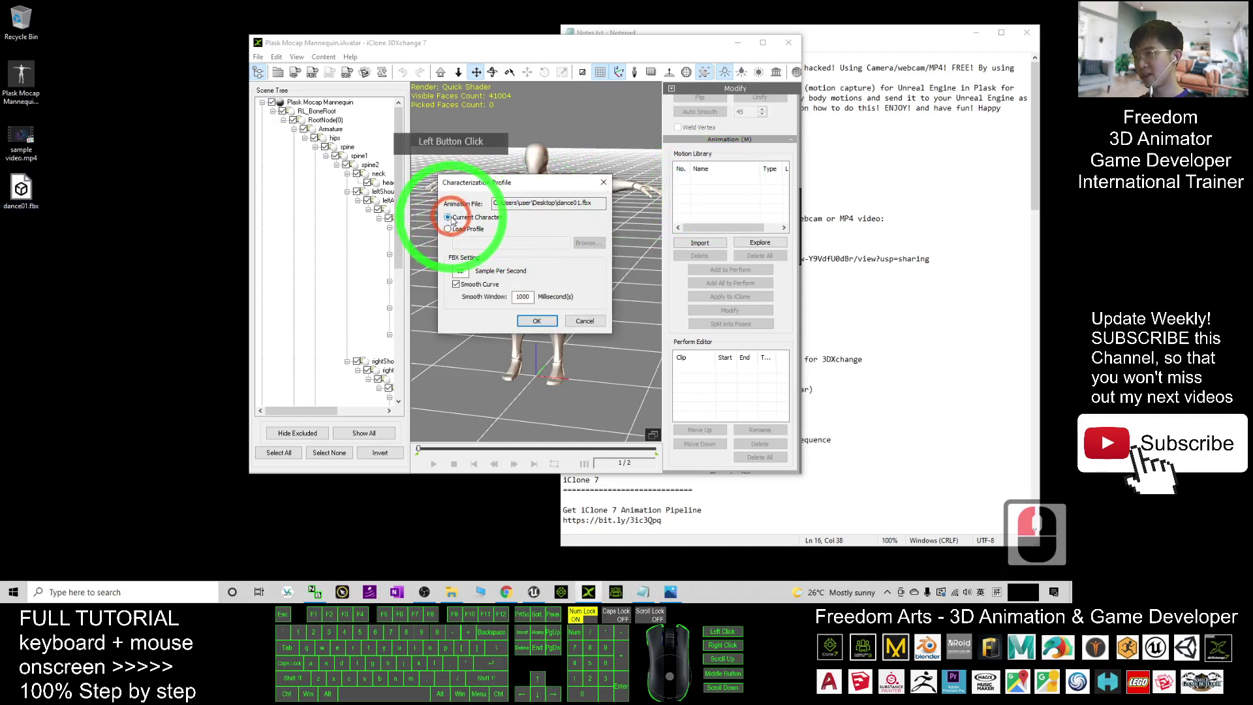
{"action": "left_click", "coordinate": [537, 321]}
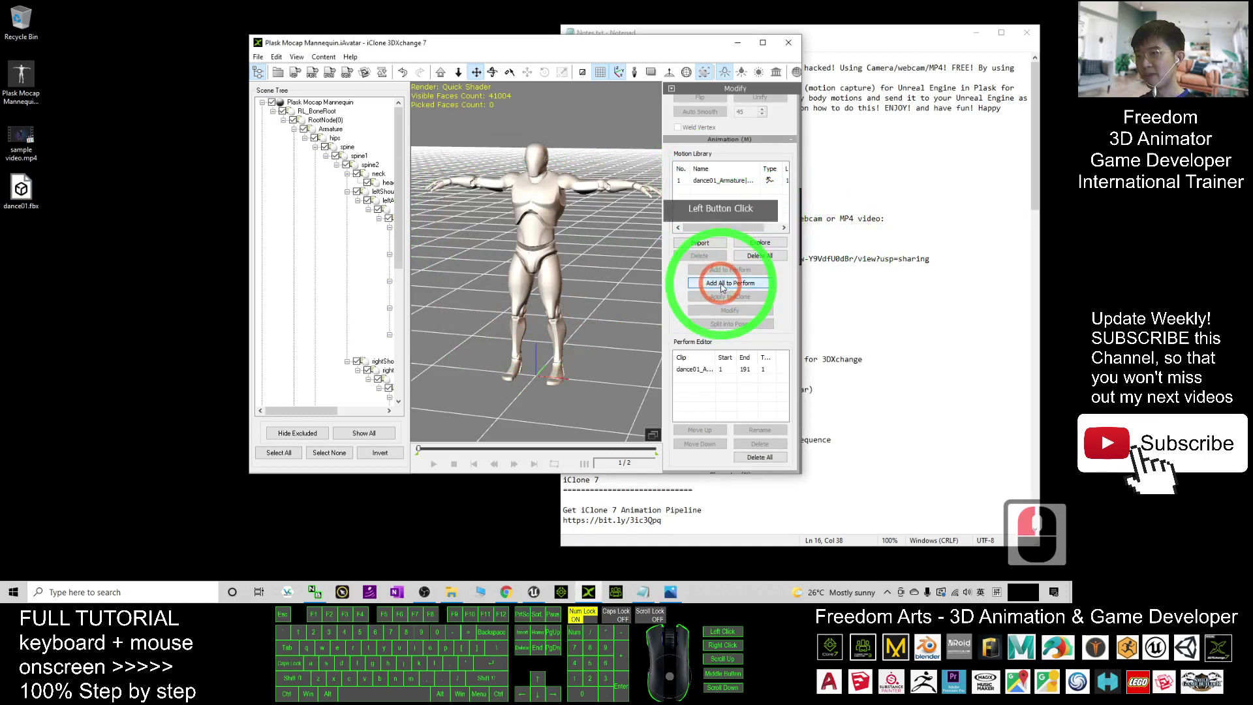
Rename the clip in the Perform Editor as dance01
{"action": "left_click", "coordinate": [704, 371]}
{"action": "left_click", "coordinate": [705, 370]}
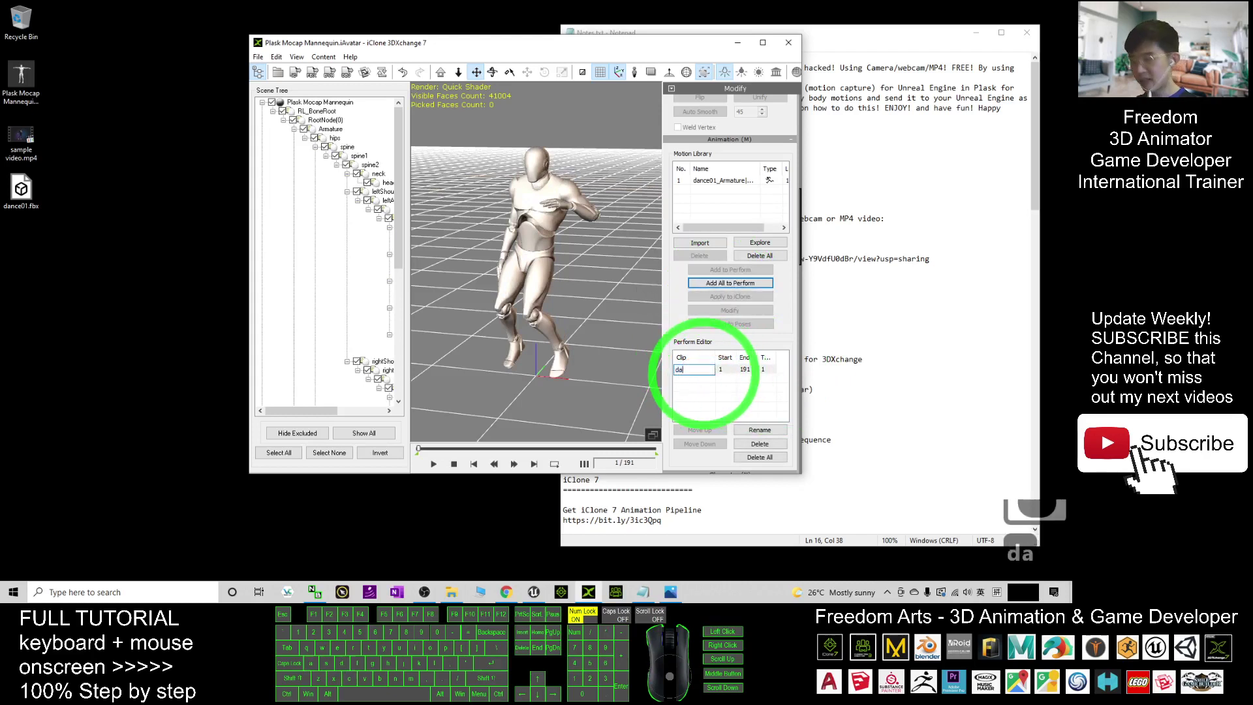
{"action": "type", "text": "dance01"}
{"action": "key", "text": "Return"}
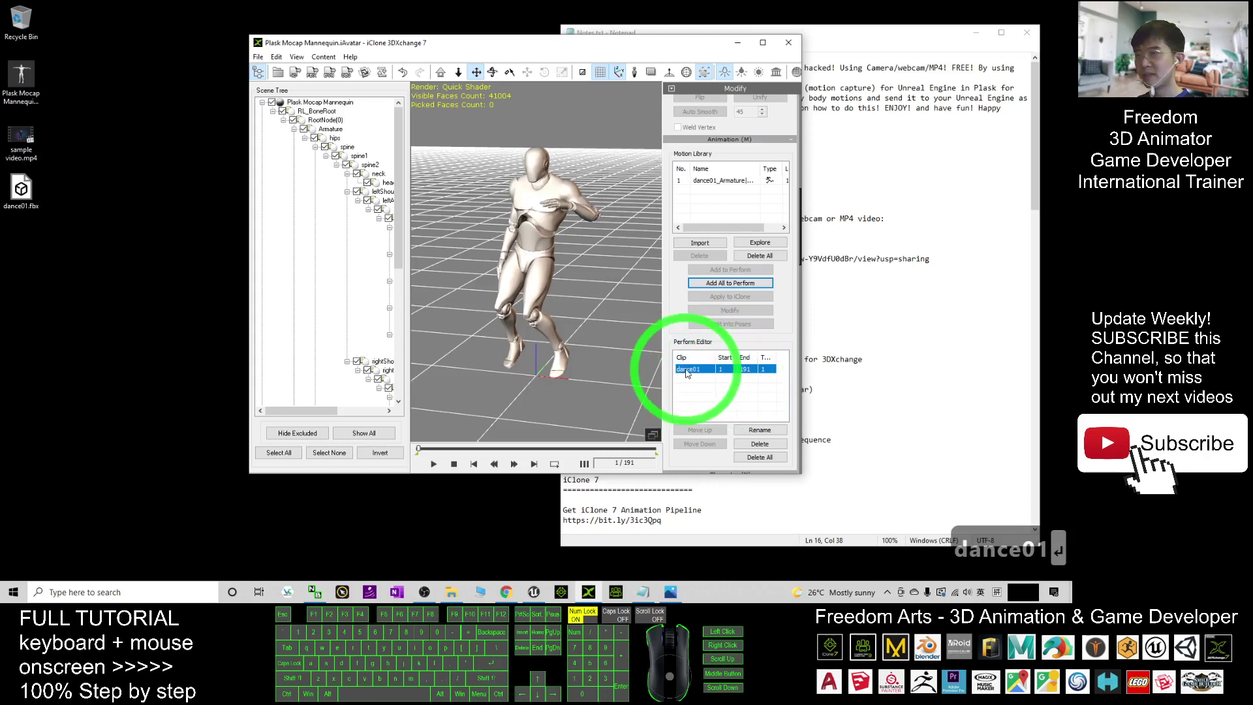
Set up an iClone content export with geometry excluded and animation export enabled as rlMotion
{"action": "left_click", "coordinate": [296, 77]}
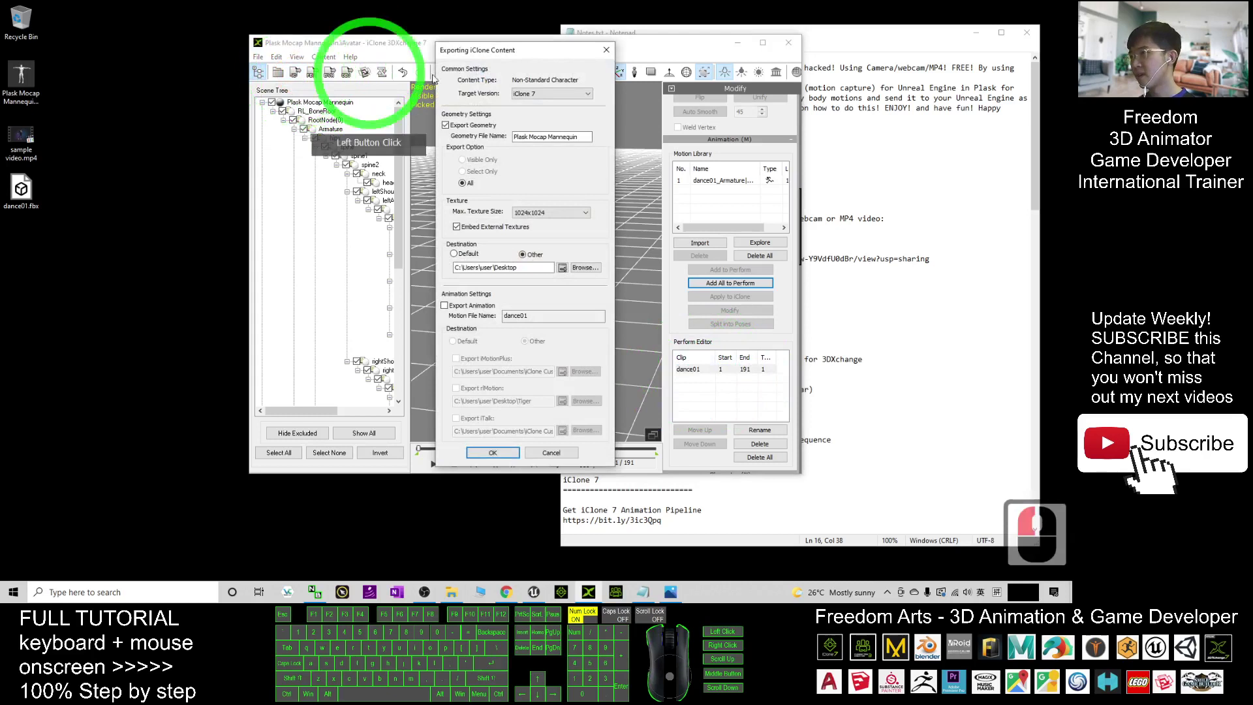
{"action": "left_click", "coordinate": [445, 126]}
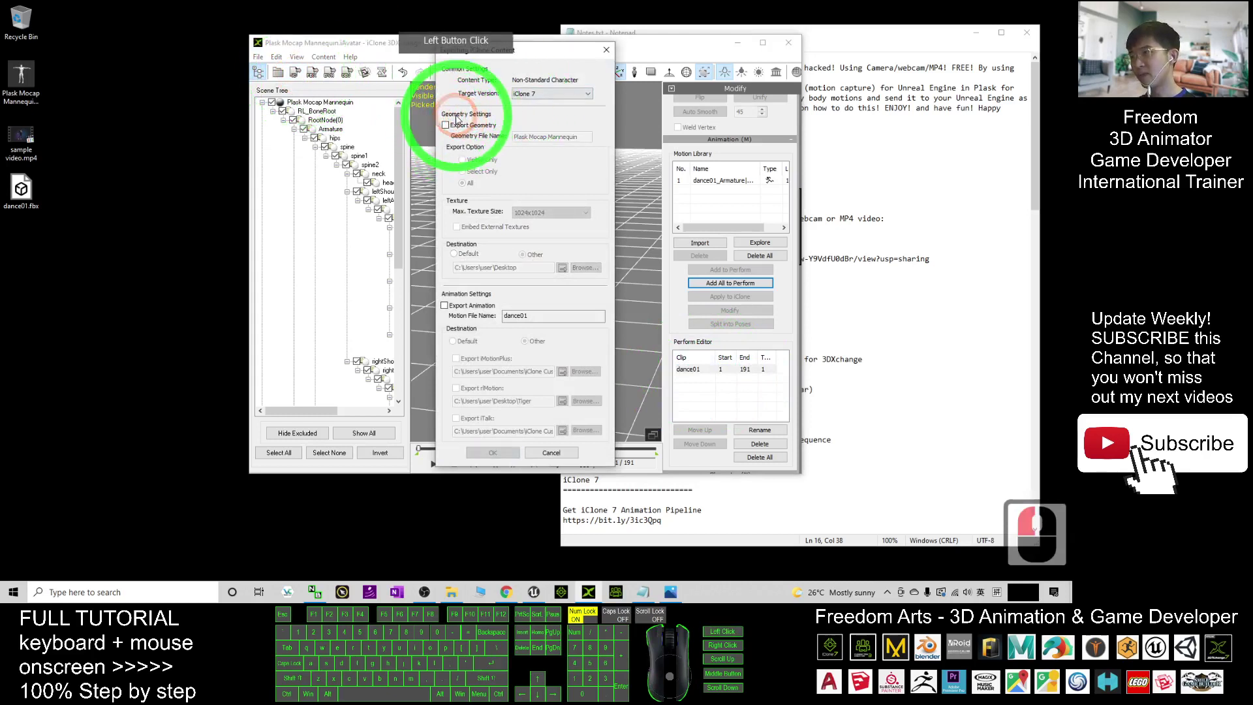
{"action": "left_click", "coordinate": [445, 307]}
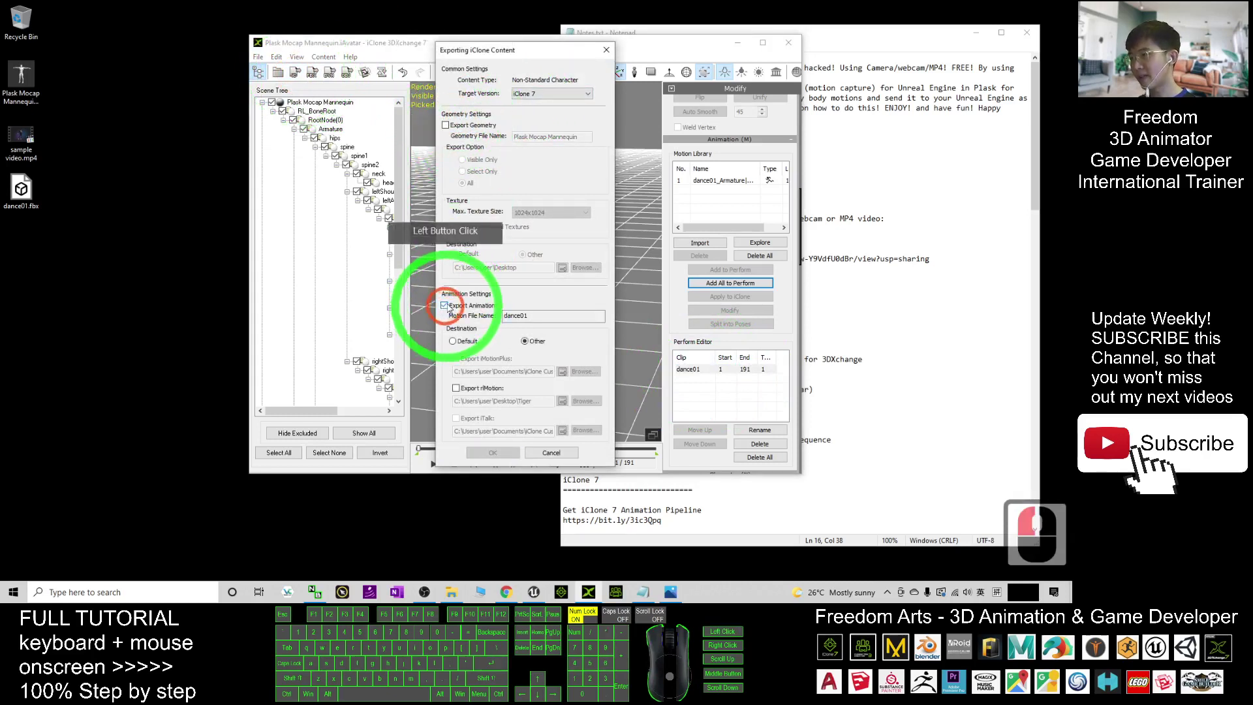
{"action": "left_click", "coordinate": [457, 389]}
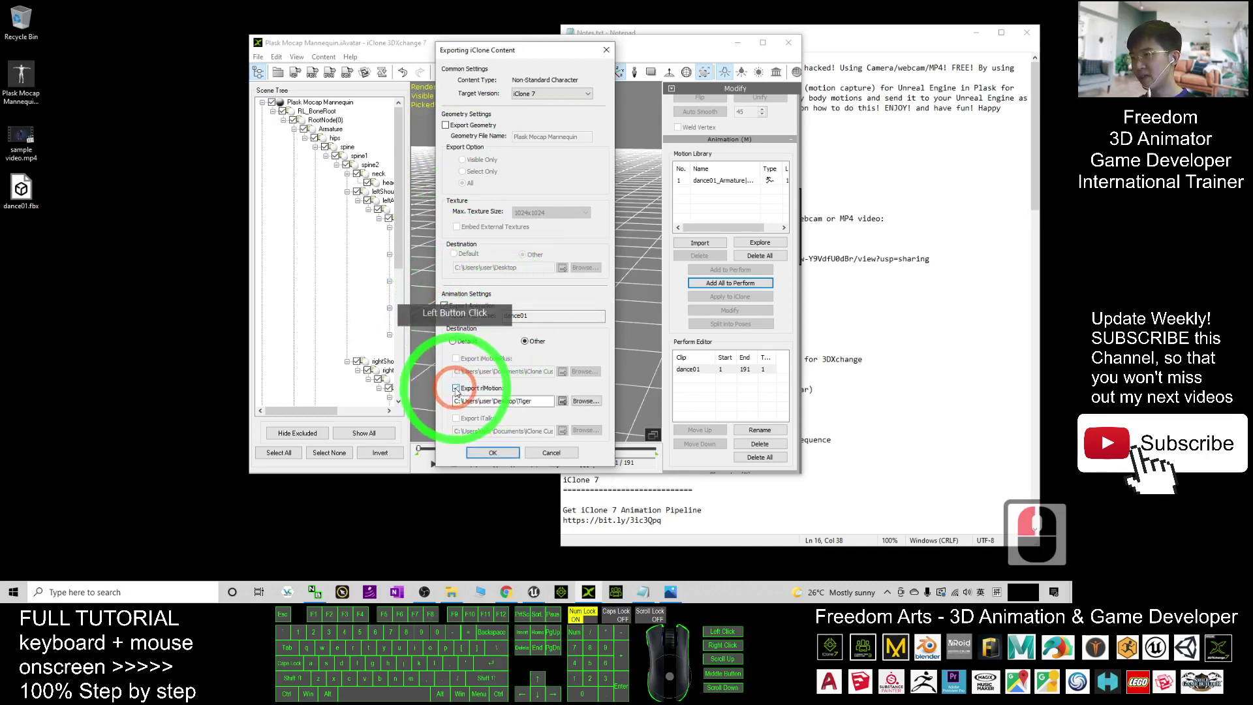
Set the rlMotion destination to the Desktop folder and export the dance01 motion there
{"action": "left_click", "coordinate": [591, 402]}
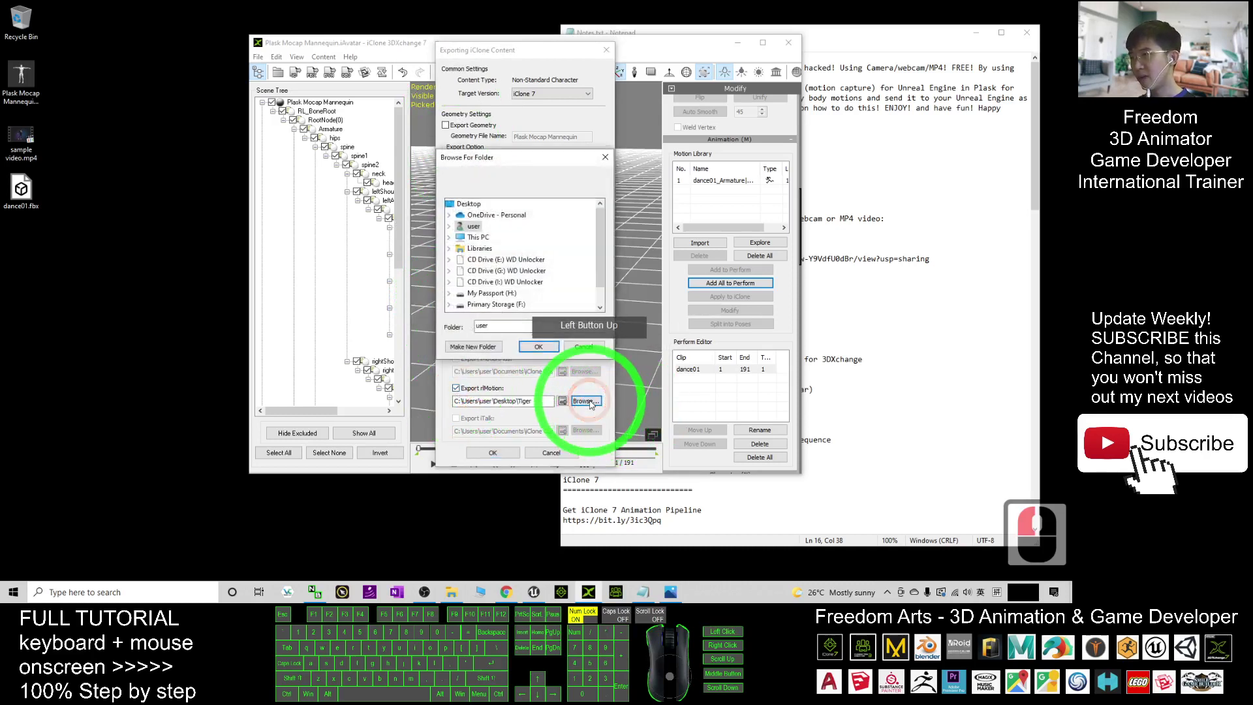
{"action": "left_click", "coordinate": [474, 204]}
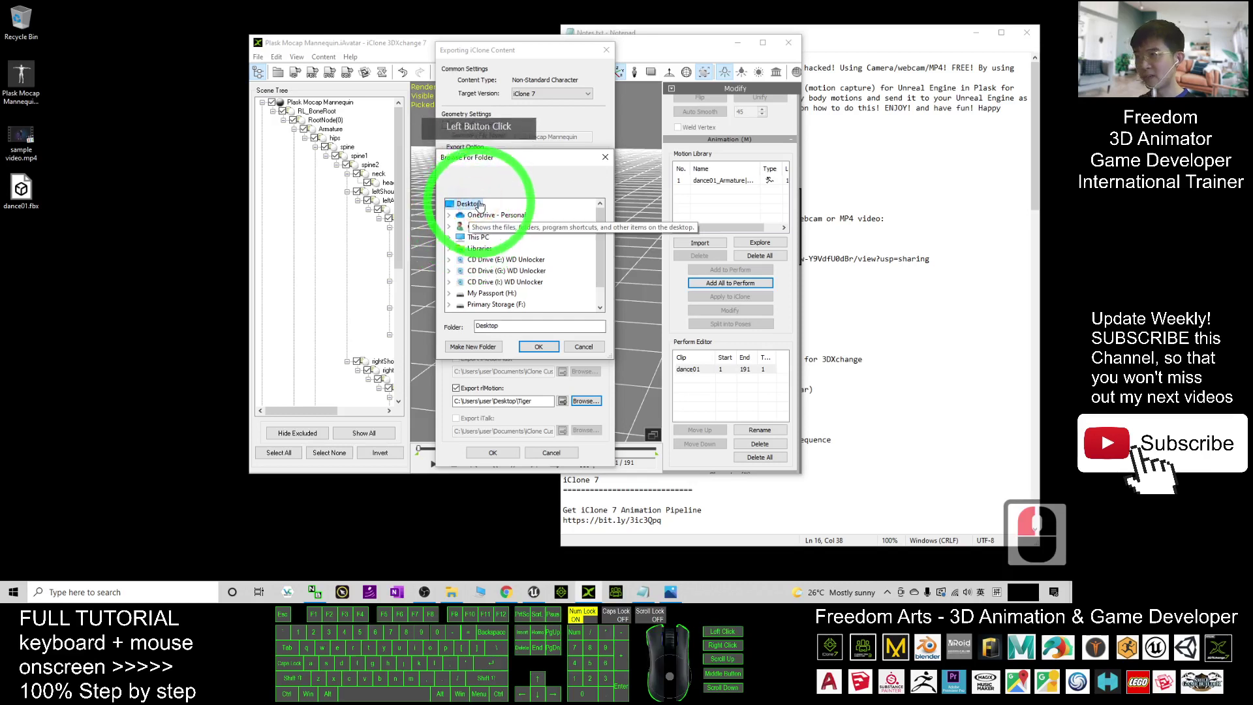
{"action": "left_click", "coordinate": [539, 346]}
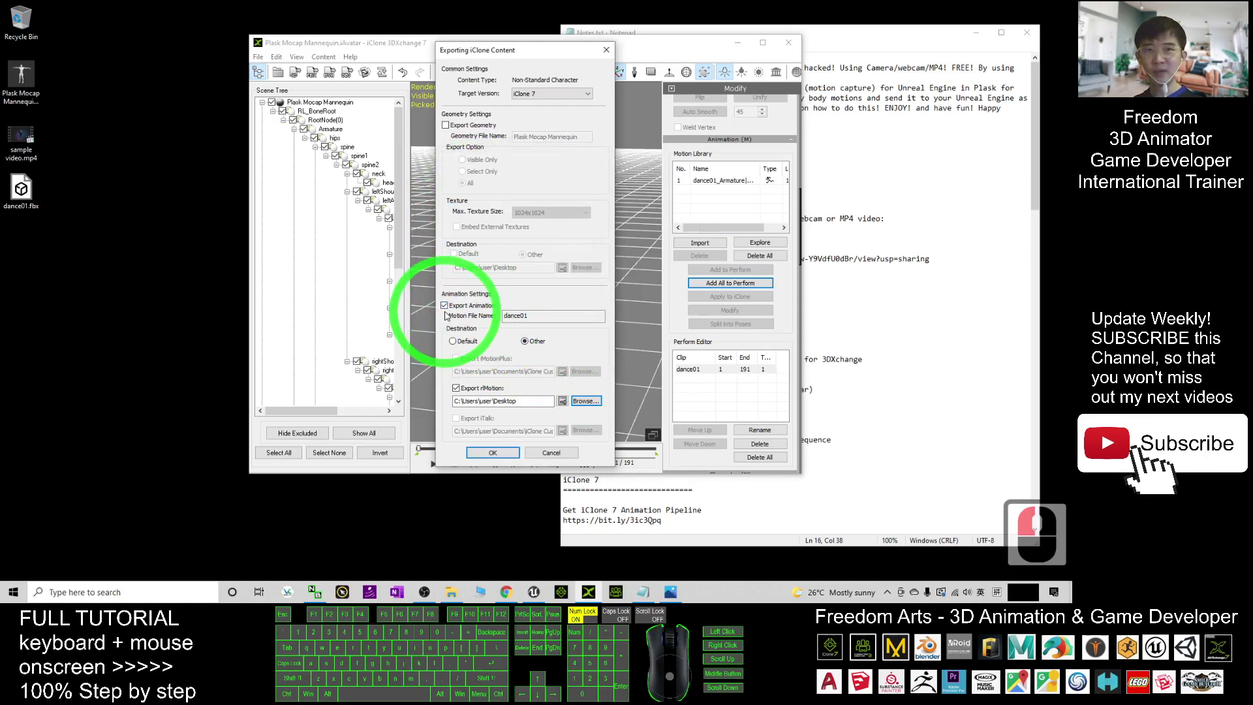
{"action": "left_click", "coordinate": [493, 453]}
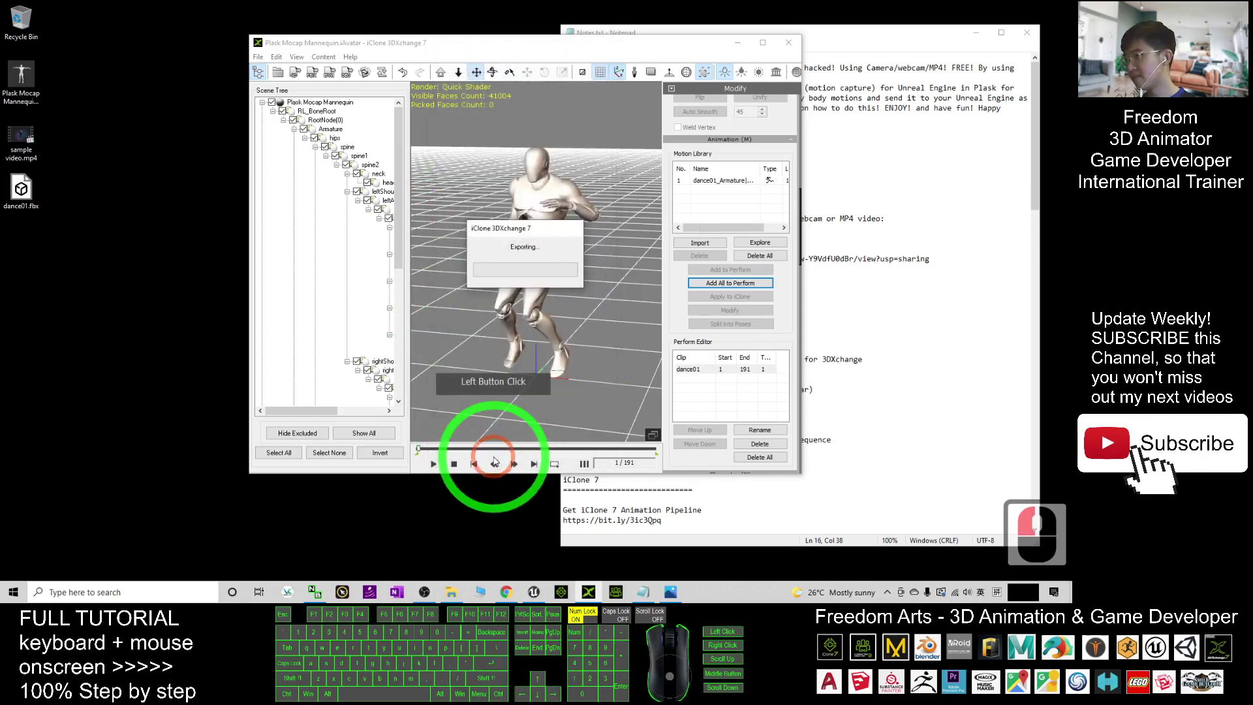
{"action": "left_click", "coordinate": [479, 360]}
{"action": "left_click", "coordinate": [55, 181]}
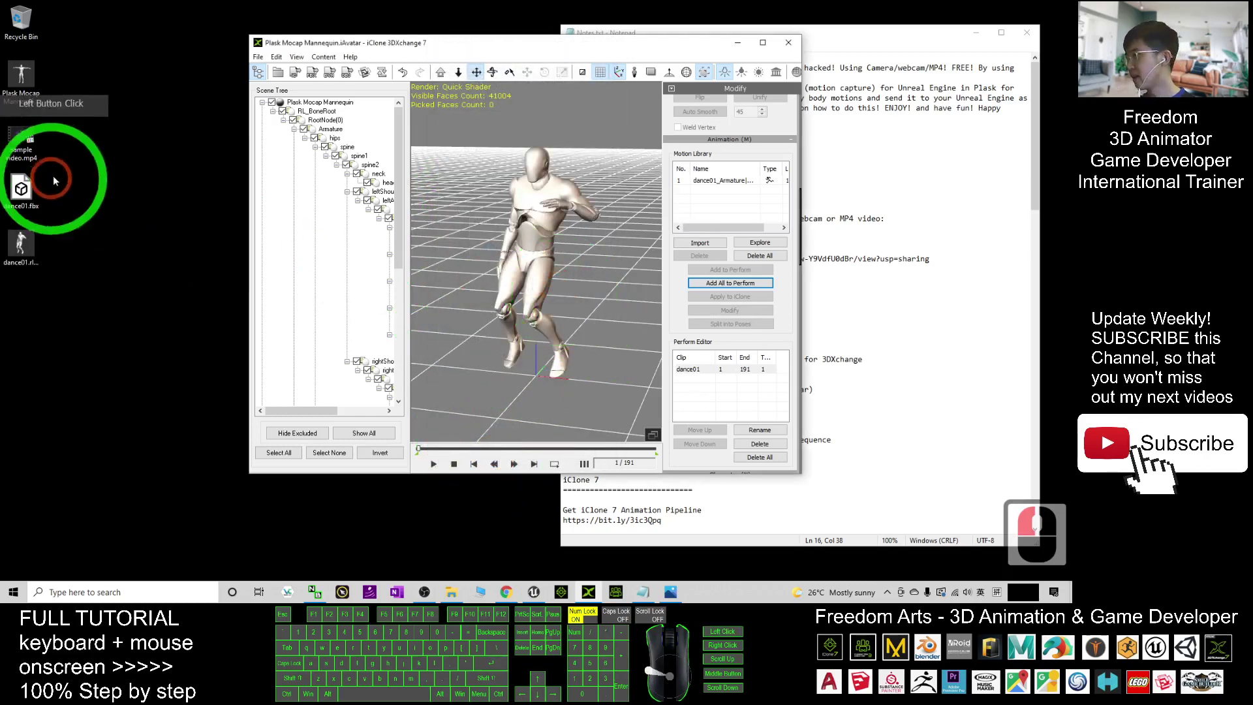
{"action": "left_click", "coordinate": [23, 258]}
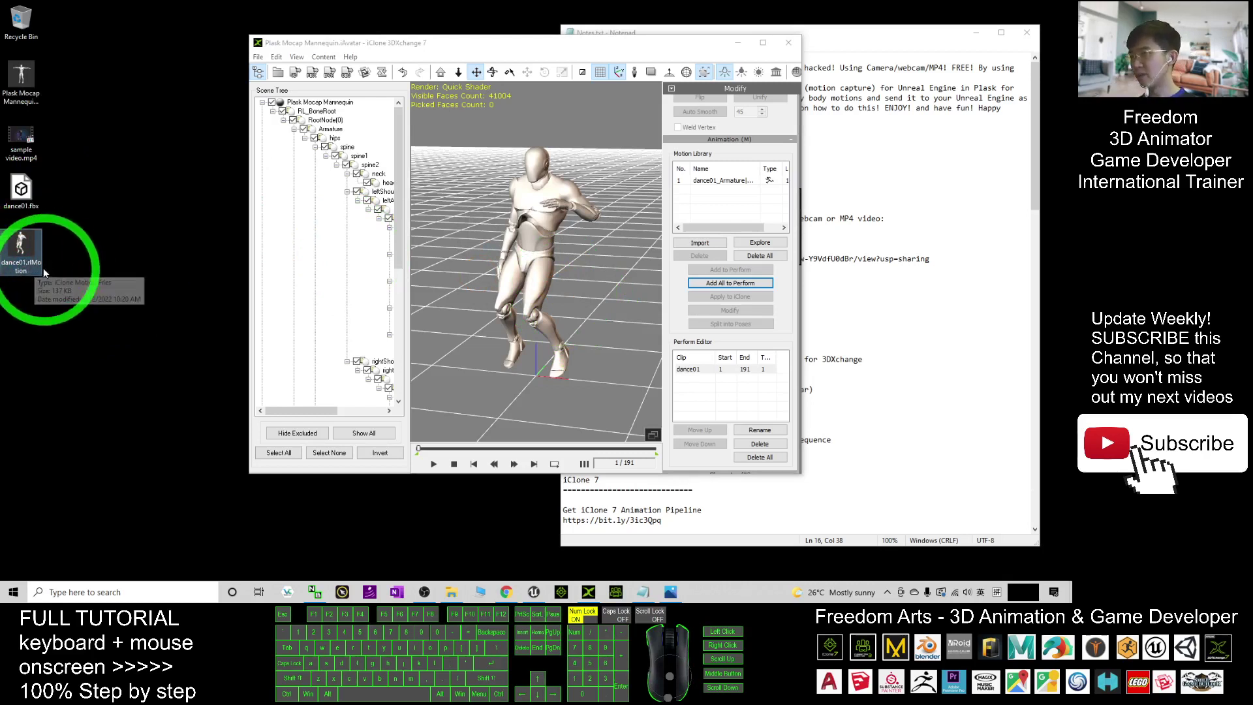
Start a new empty project, clearing the Plask mannequin from the scene
{"action": "left_click", "coordinate": [185, 226]}
{"action": "left_click", "coordinate": [248, 55]}
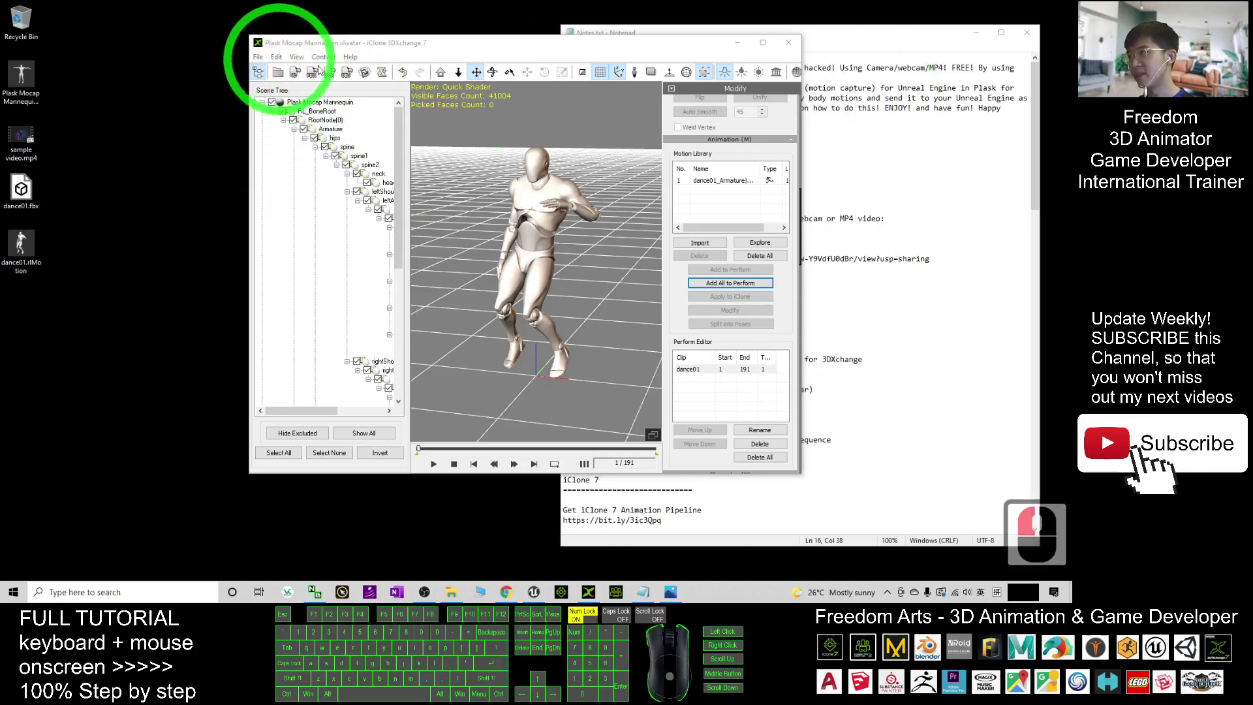
{"action": "left_click", "coordinate": [259, 57]}
{"action": "left_click", "coordinate": [275, 69]}
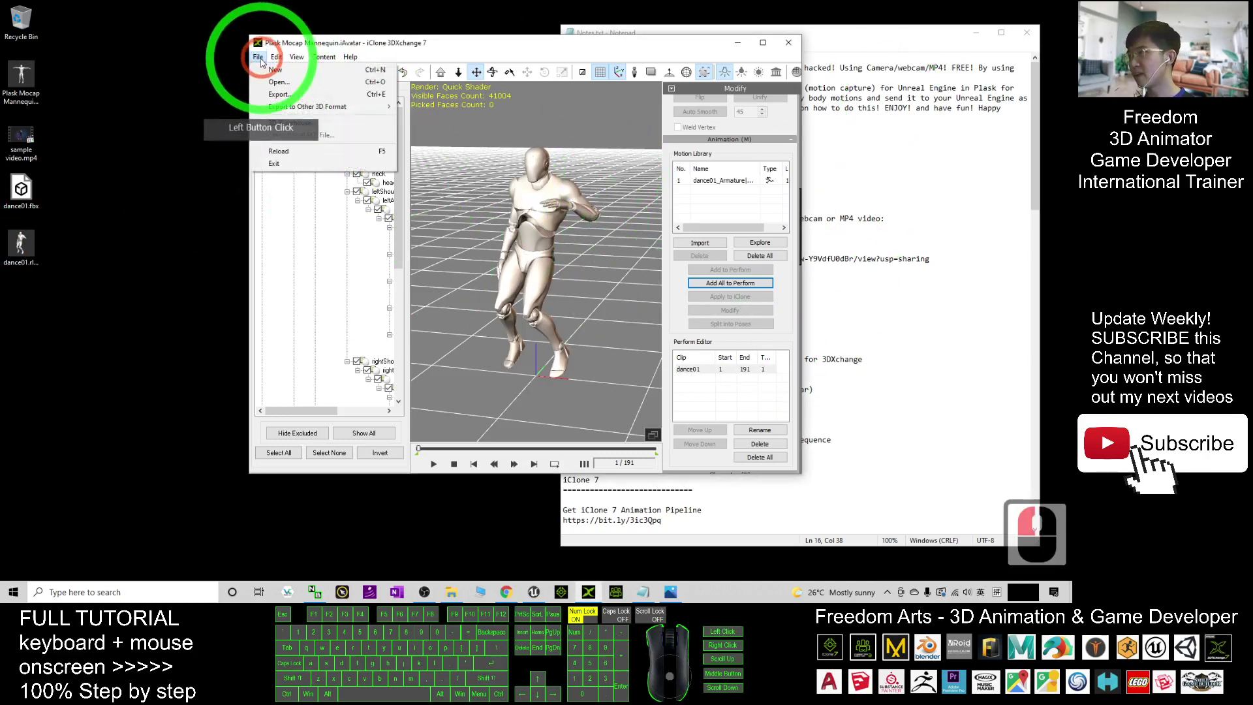
{"action": "left_click", "coordinate": [577, 293]}
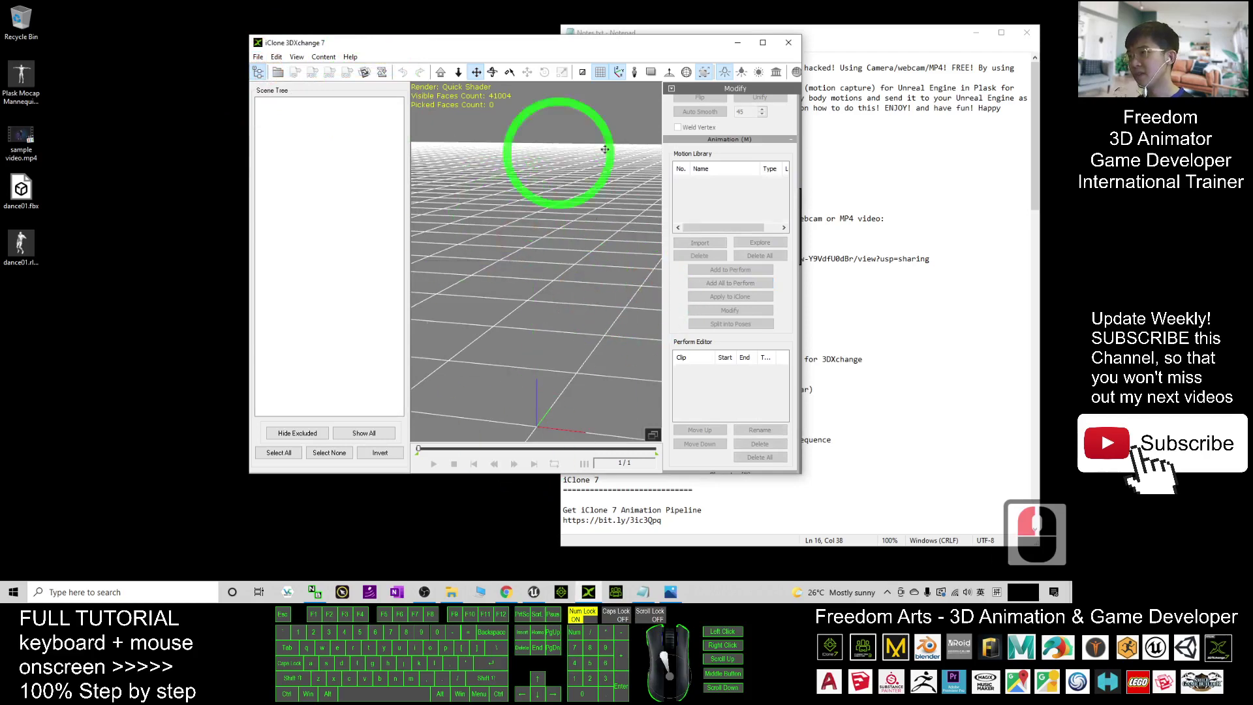
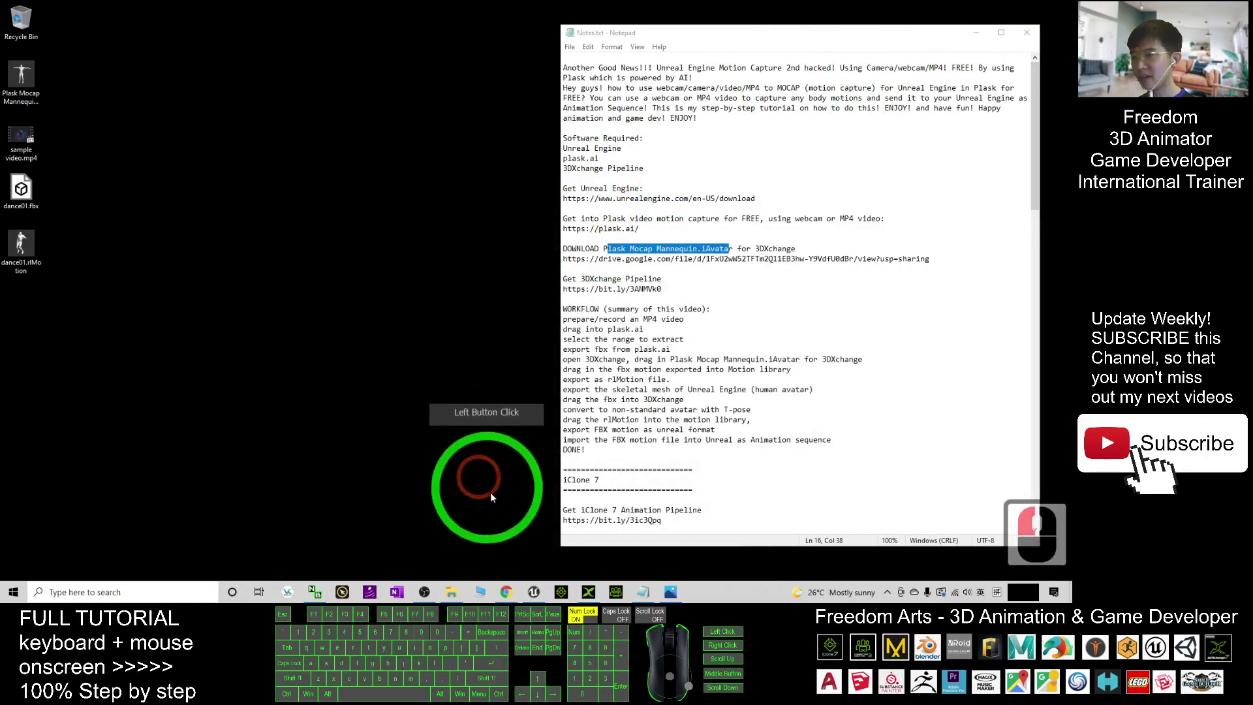
Switch to Unreal Engine, restore its window to a smaller size over the desktop, and select the exported dance01 rlMotion file
{"action": "left_click", "coordinate": [536, 593]}
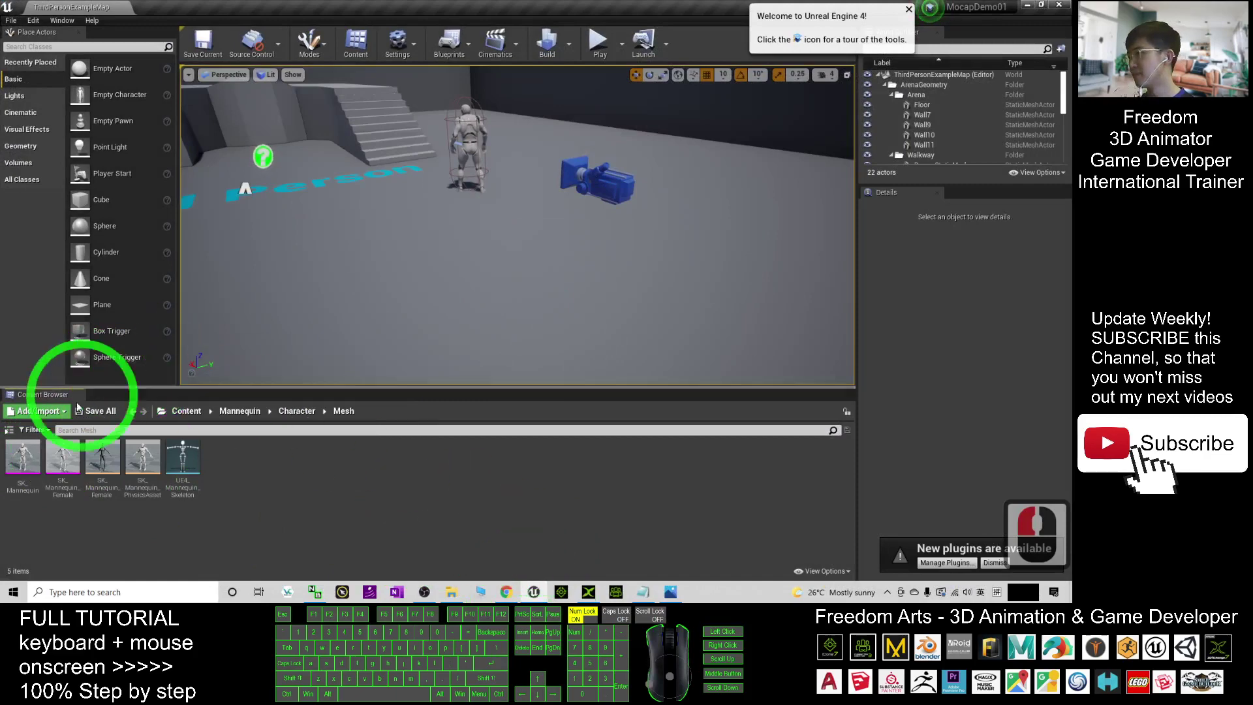
{"action": "left_click_drag", "start_coordinate": [448, 8], "coordinate": [600, 74]}
{"action": "left_click", "coordinate": [39, 247]}
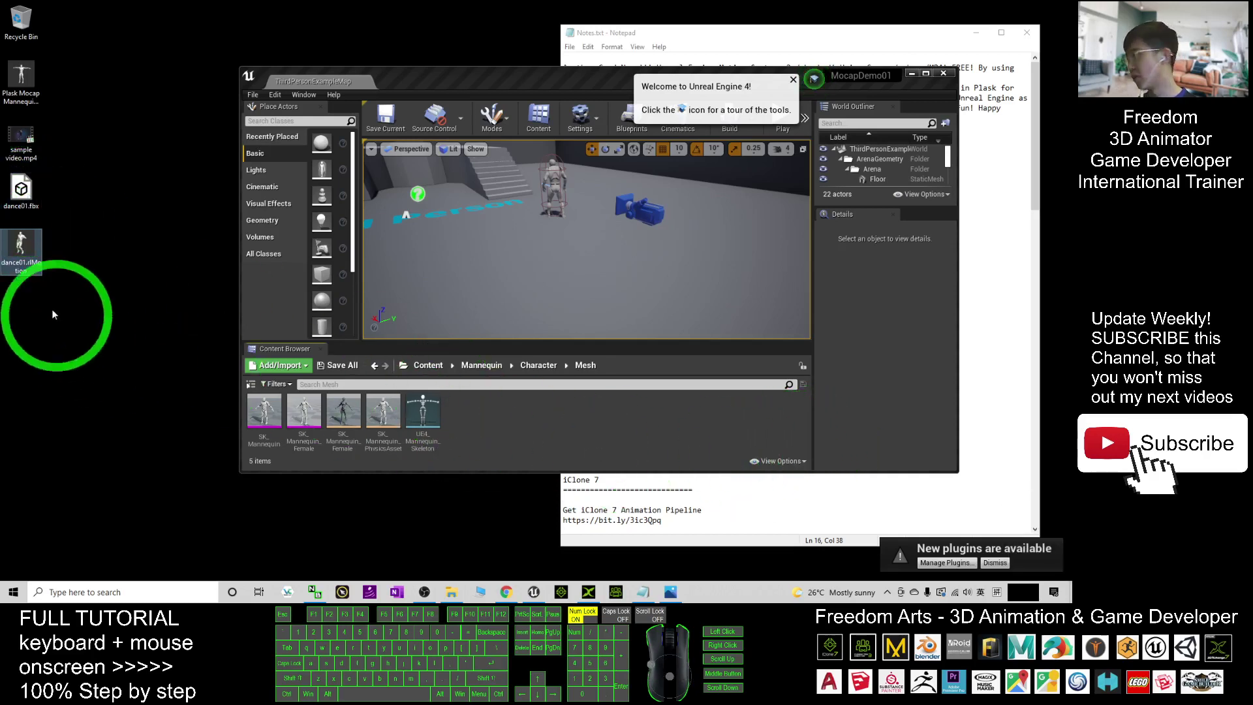
{"action": "left_click", "coordinate": [23, 269]}
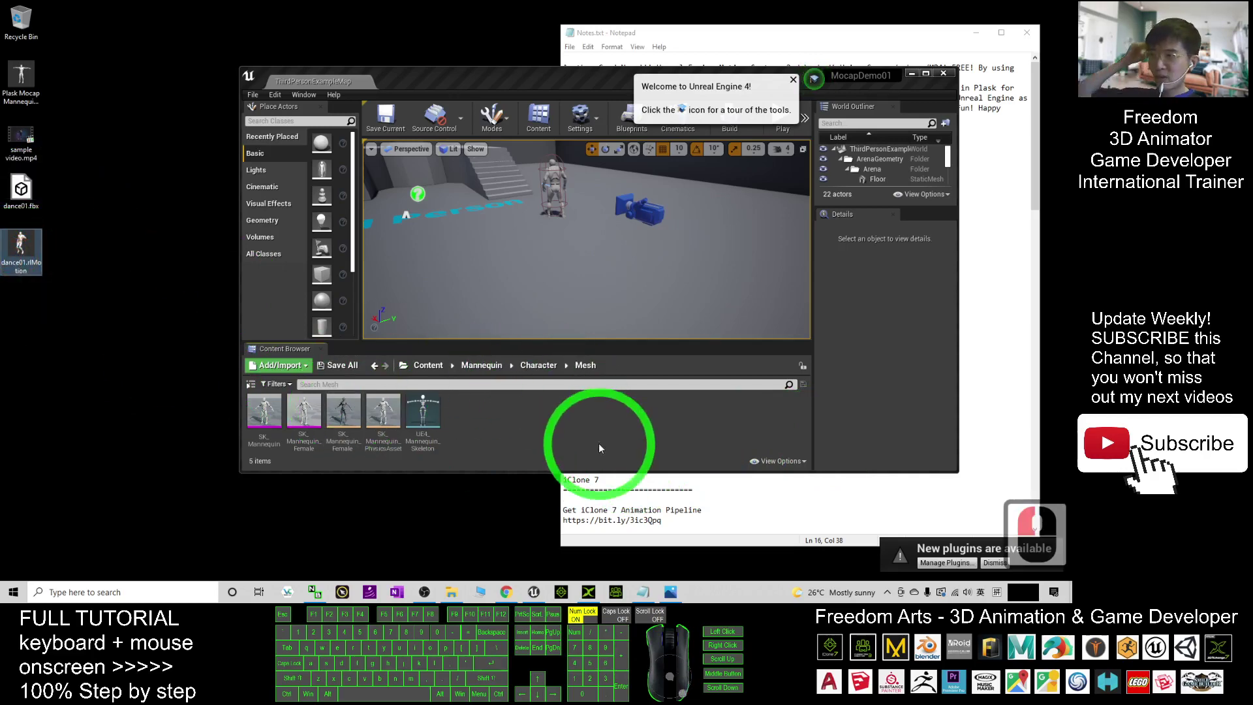
Start an asset export of the SK_Mannequin skeletal mesh from the Mannequin > Character > Mesh folder
{"action": "left_click", "coordinate": [265, 410]}
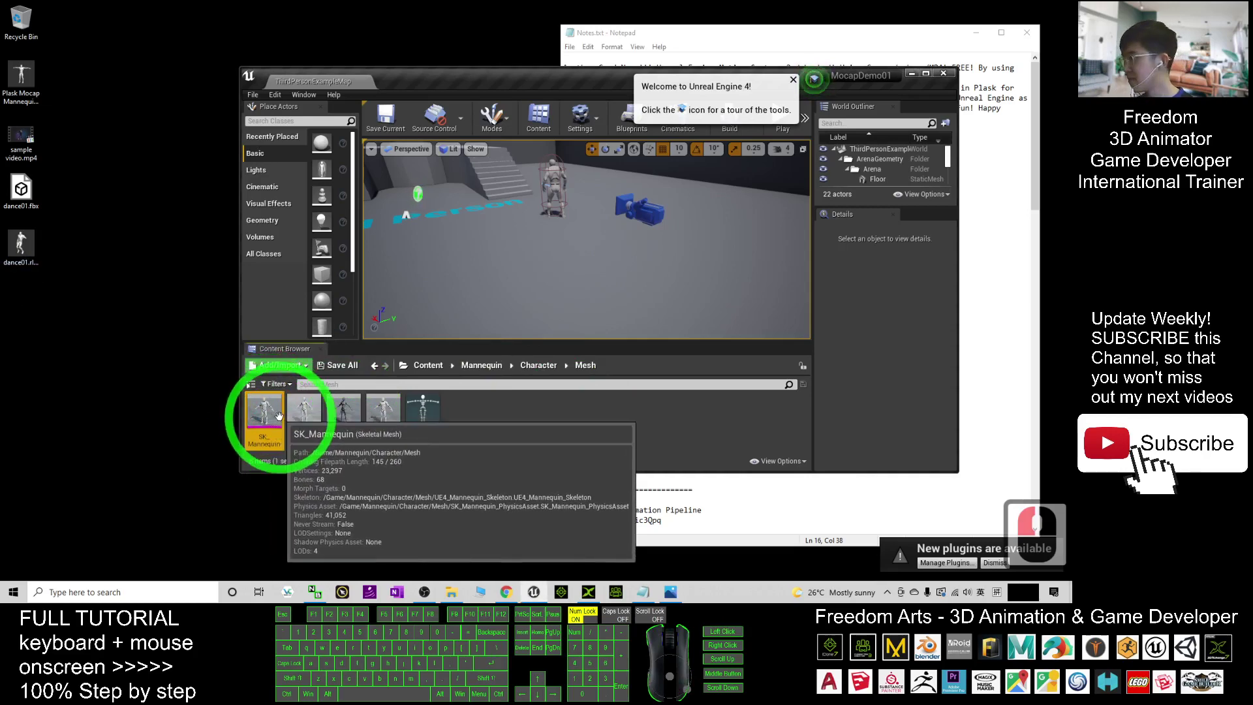
{"action": "right_click", "coordinate": [268, 409]}
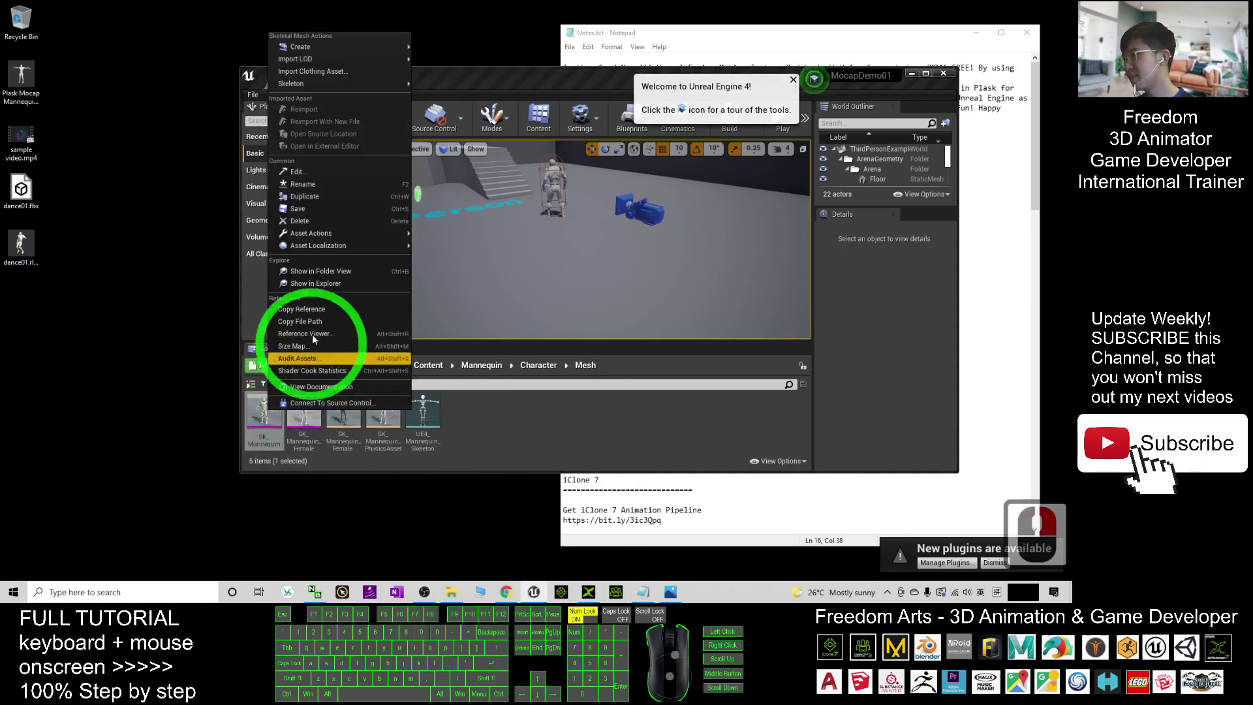
{"action": "left_click", "coordinate": [329, 239]}
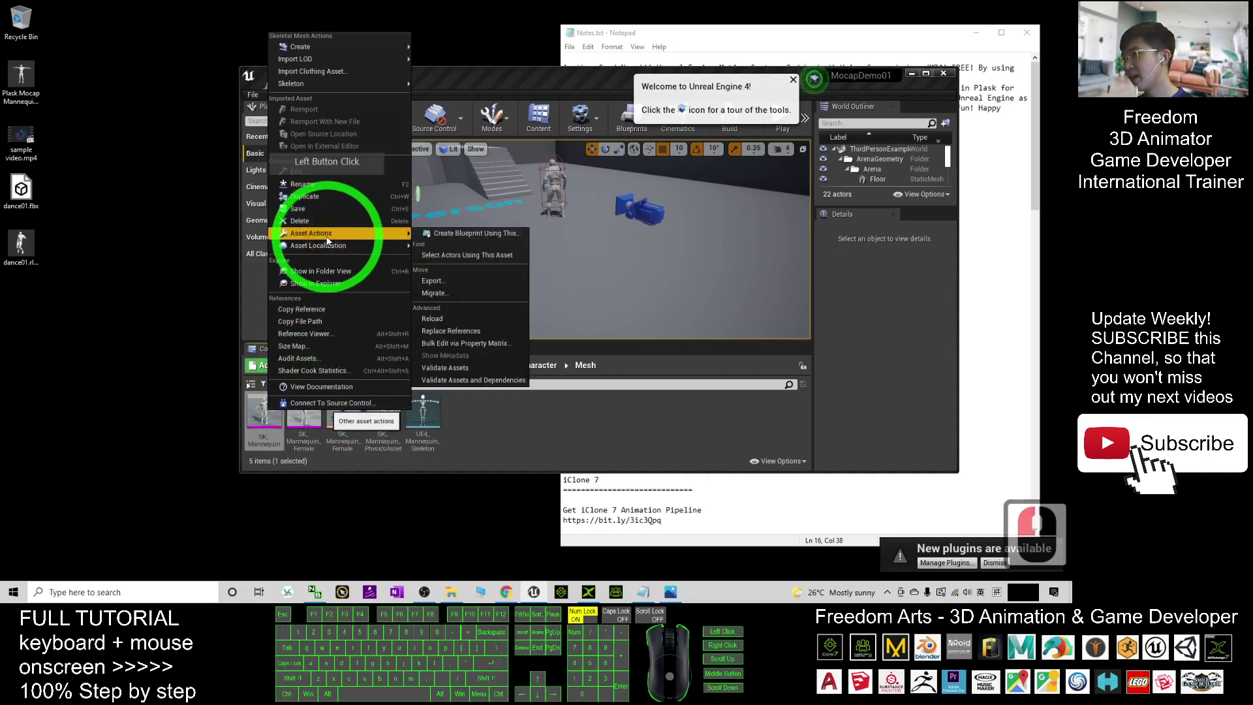
{"action": "left_click", "coordinate": [445, 282]}
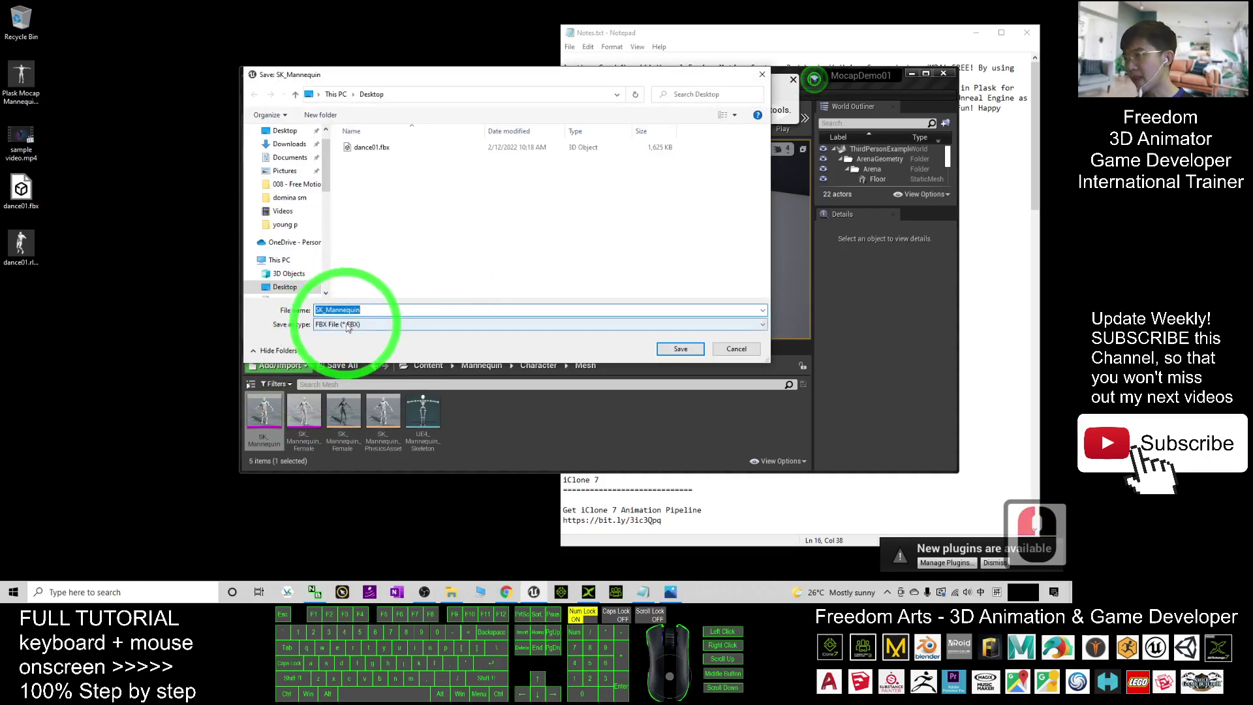
Save the mesh to the Desktop as SK_Mannequin in FBX format and export it with the offered FBX 2013 options
{"action": "left_click", "coordinate": [285, 131]}
{"action": "left_click", "coordinate": [316, 310]}
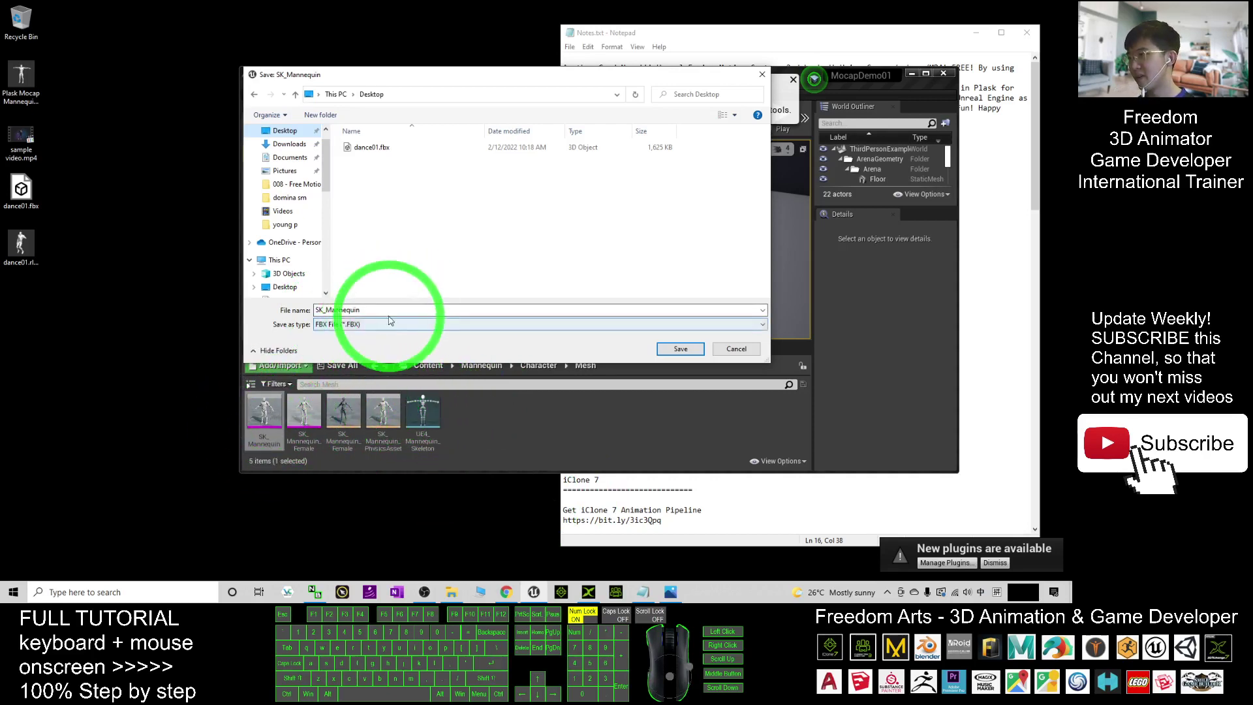
{"action": "left_click", "coordinate": [314, 311]}
{"action": "left_click", "coordinate": [693, 356]}
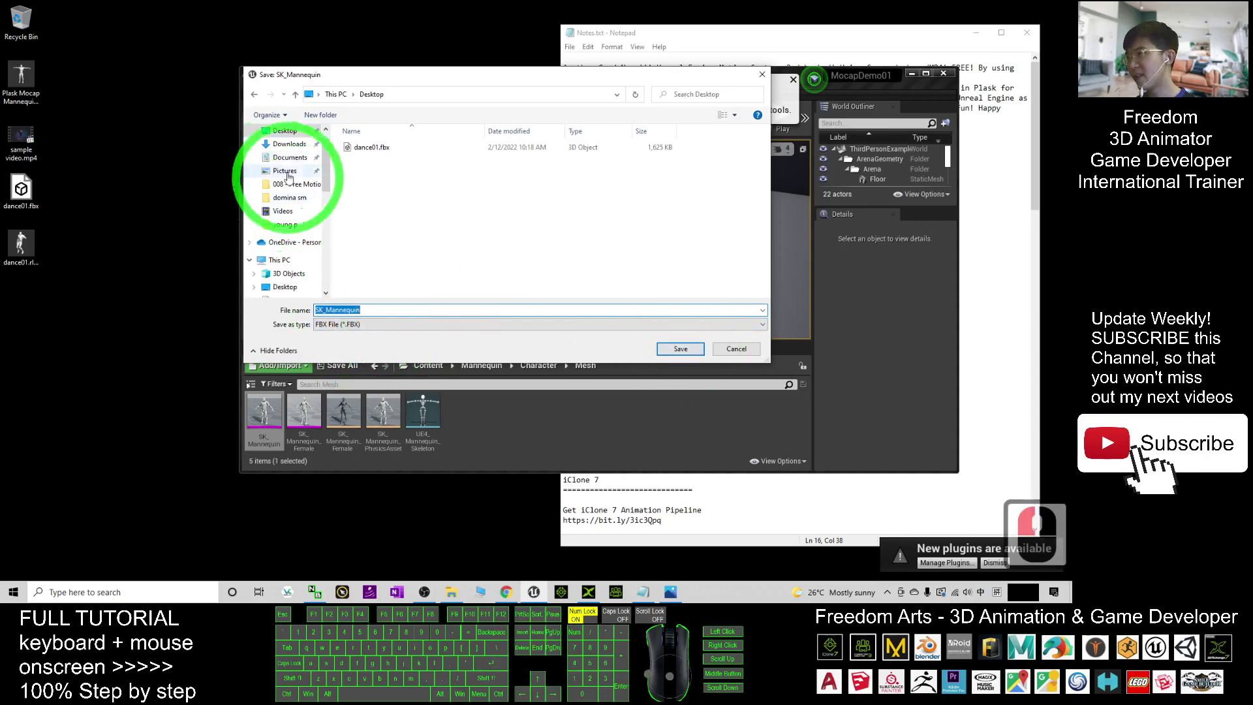
{"action": "left_click", "coordinate": [282, 130]}
{"action": "left_click", "coordinate": [681, 349]}
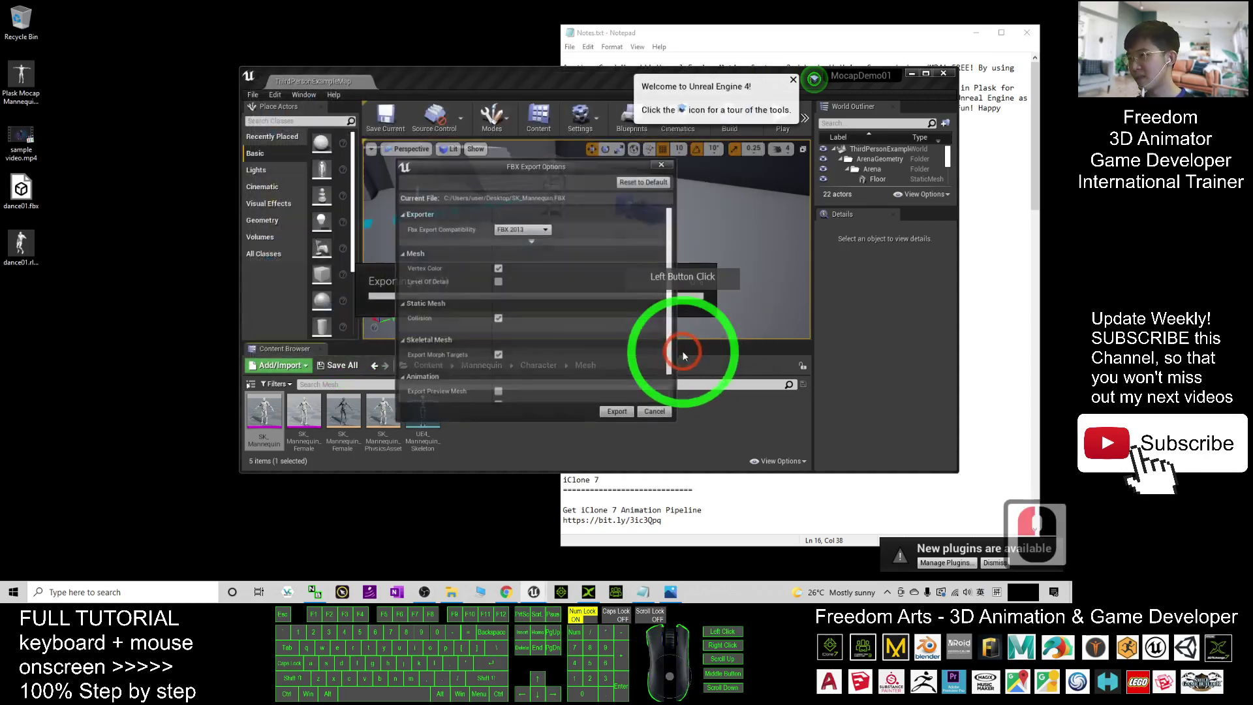
{"action": "left_click", "coordinate": [620, 413]}
Select the exported SK_Mannequin.FBX on the Desktop and switch to iClone 3DXchange to bring it in
{"action": "left_click", "coordinate": [24, 313]}
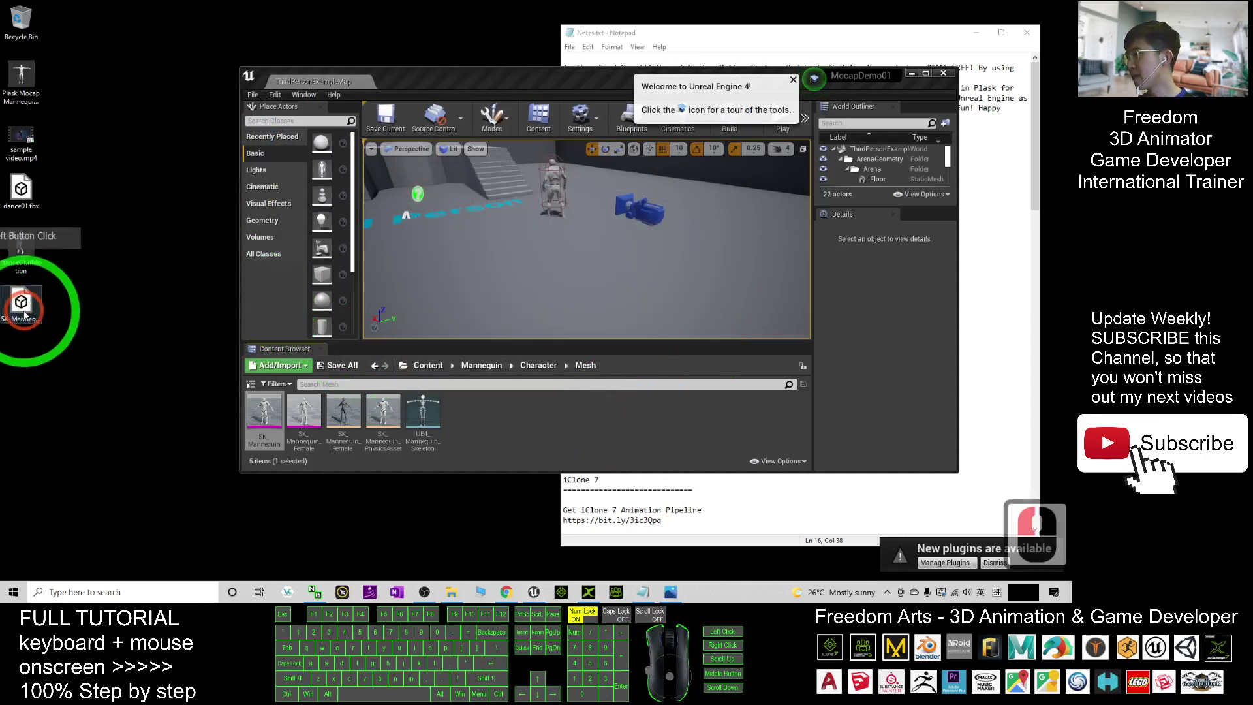
{"action": "double_click", "coordinate": [25, 312]}
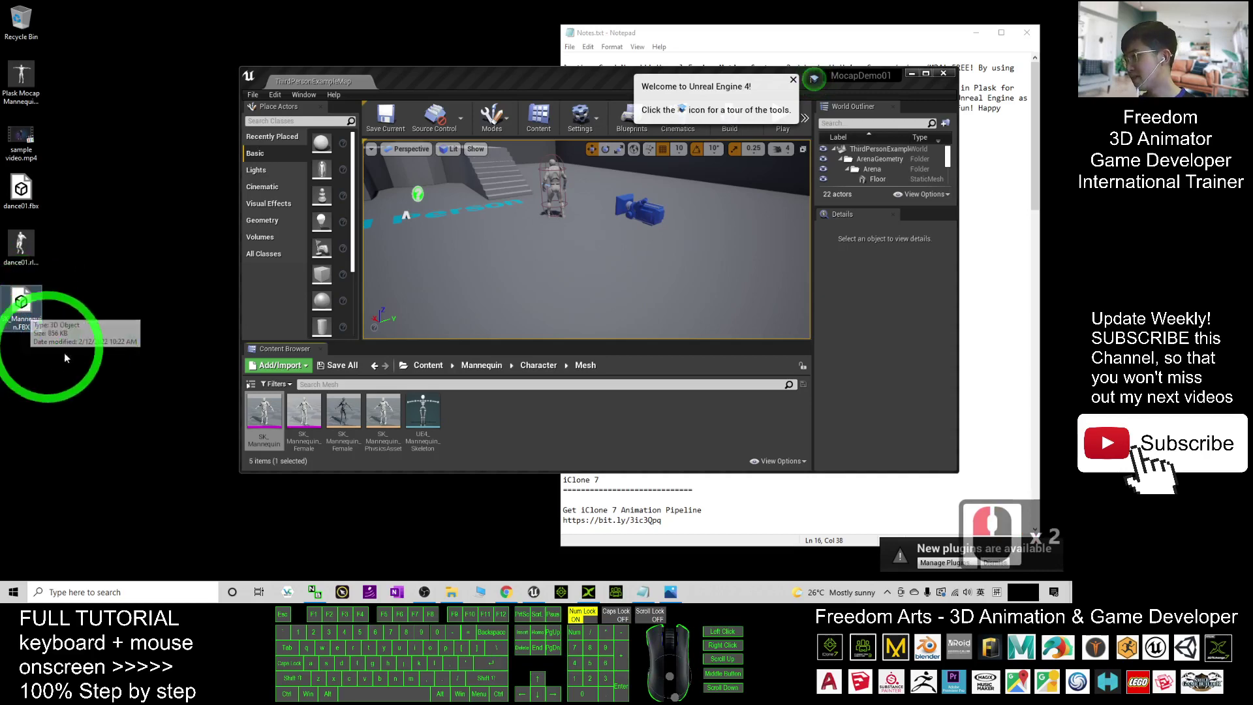
{"action": "left_click", "coordinate": [22, 322]}
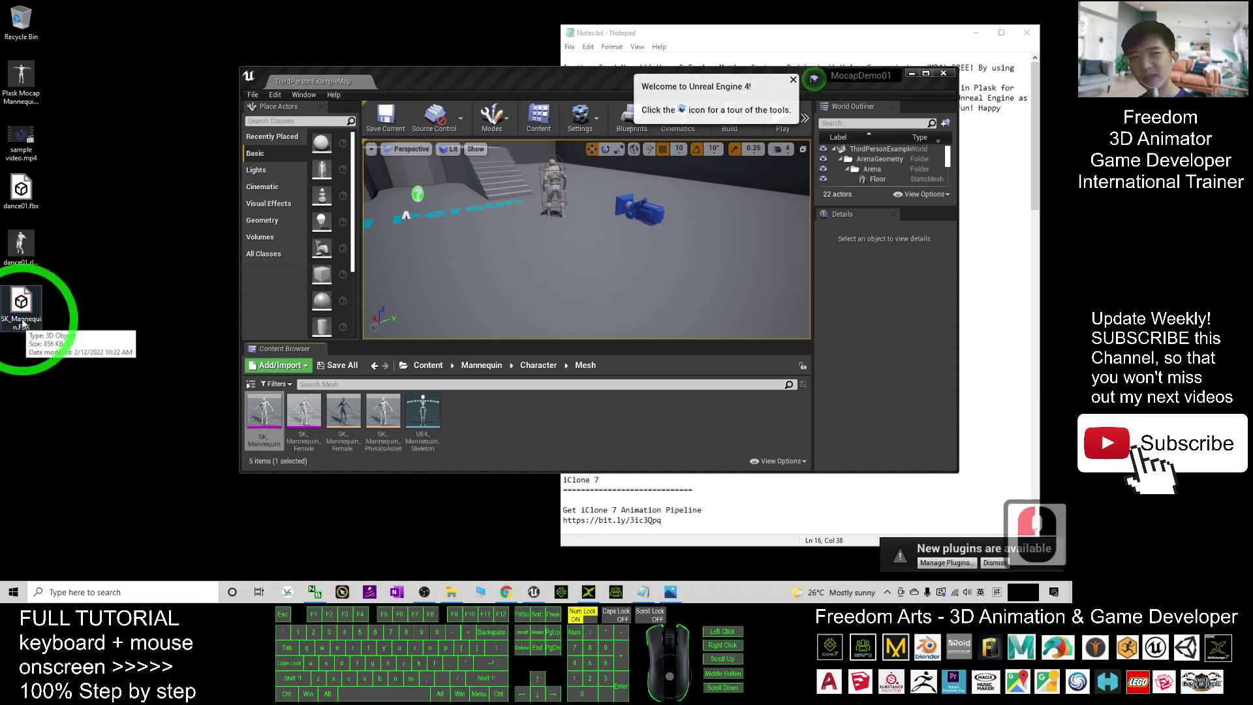
{"action": "left_click_drag", "start_coordinate": [26, 325], "coordinate": [496, 405]}
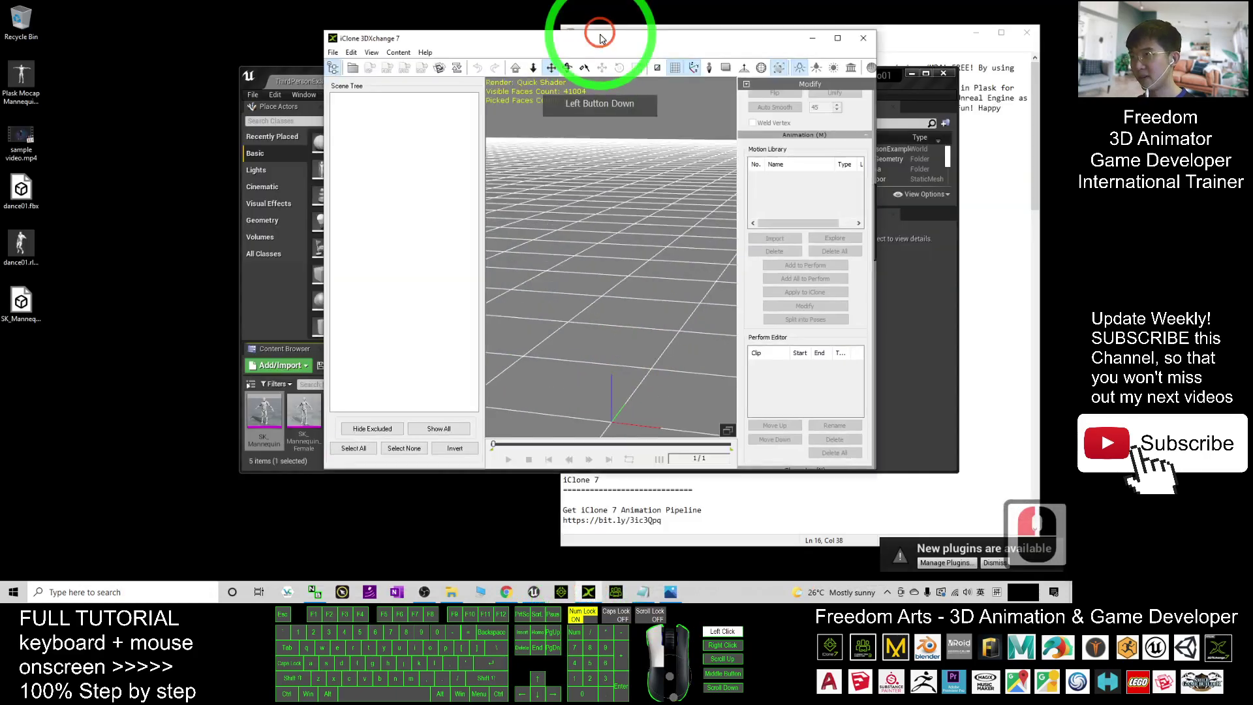